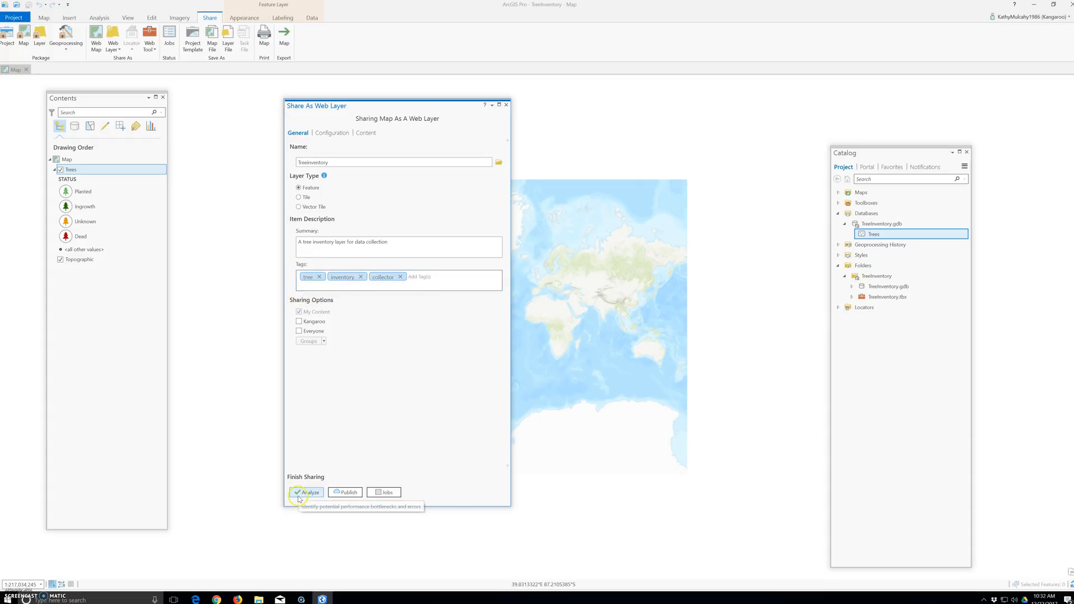
# Analyze the Treeinventory web layer for sharing problems and review the feature template and data source warnings
pyautogui.click(302, 493)
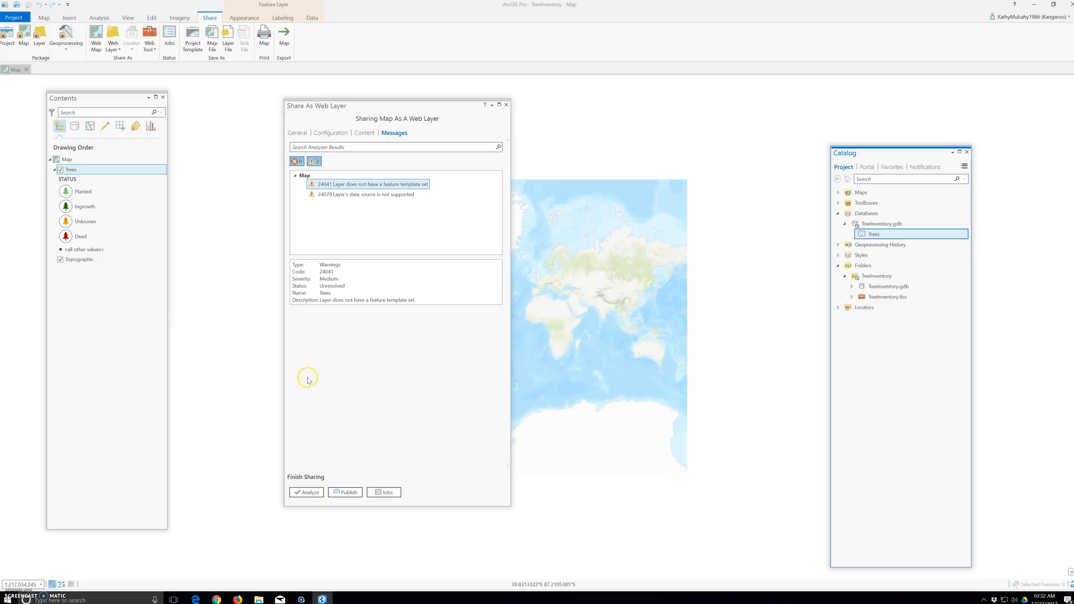
pyautogui.click(310, 163)
pyautogui.click(313, 165)
pyautogui.click(314, 164)
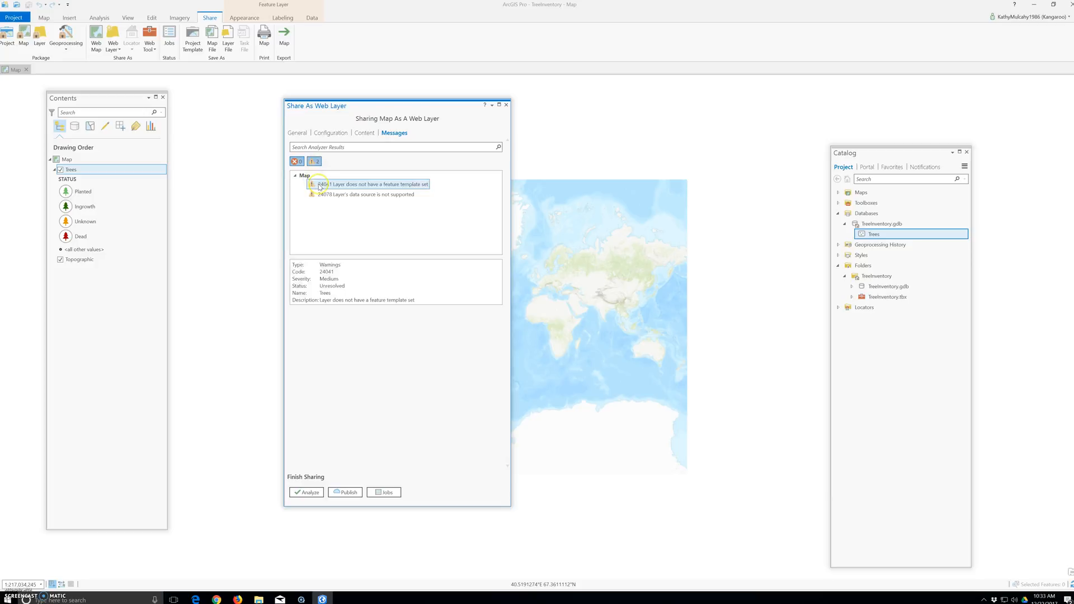
pyautogui.click(321, 196)
pyautogui.click(322, 187)
pyautogui.click(328, 197)
pyautogui.click(329, 188)
pyautogui.click(328, 196)
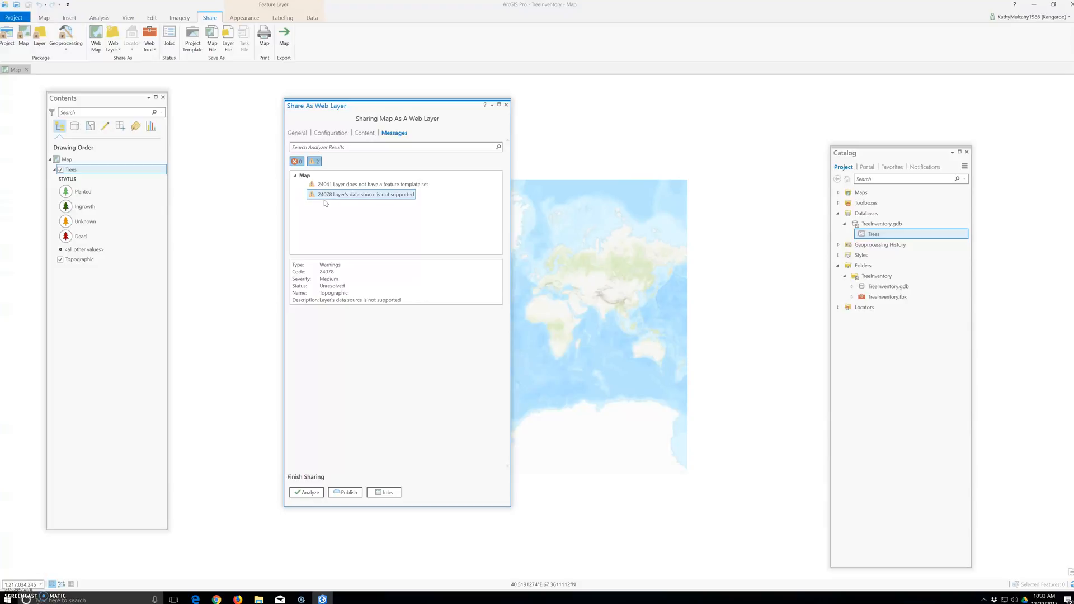
# Publish the Treeinventory web layer, close the sharing settings and exit ArcGIS Pro
pyautogui.click(347, 494)
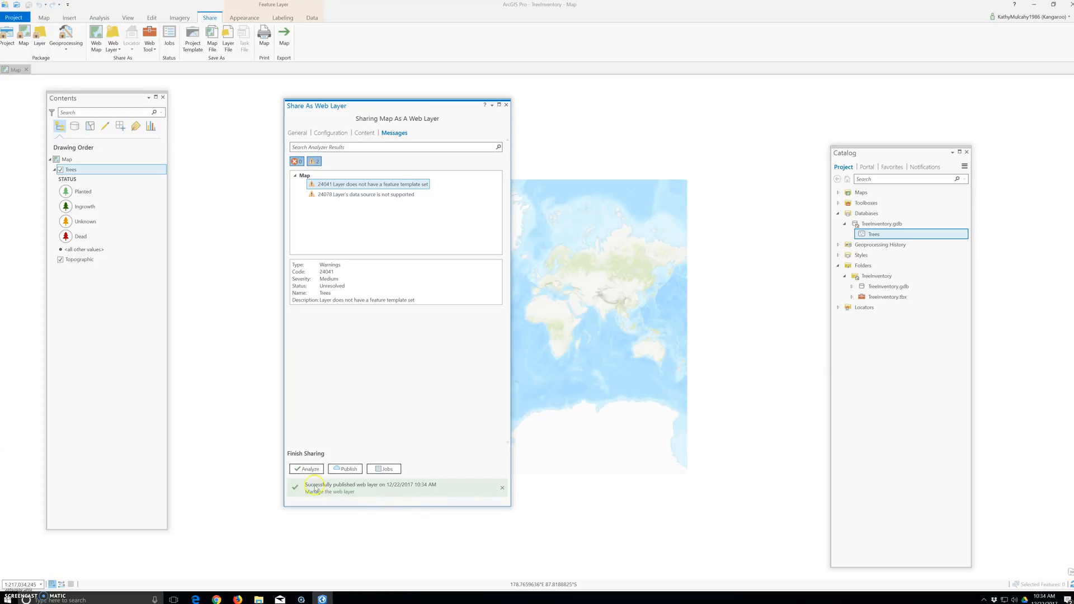
pyautogui.click(507, 105)
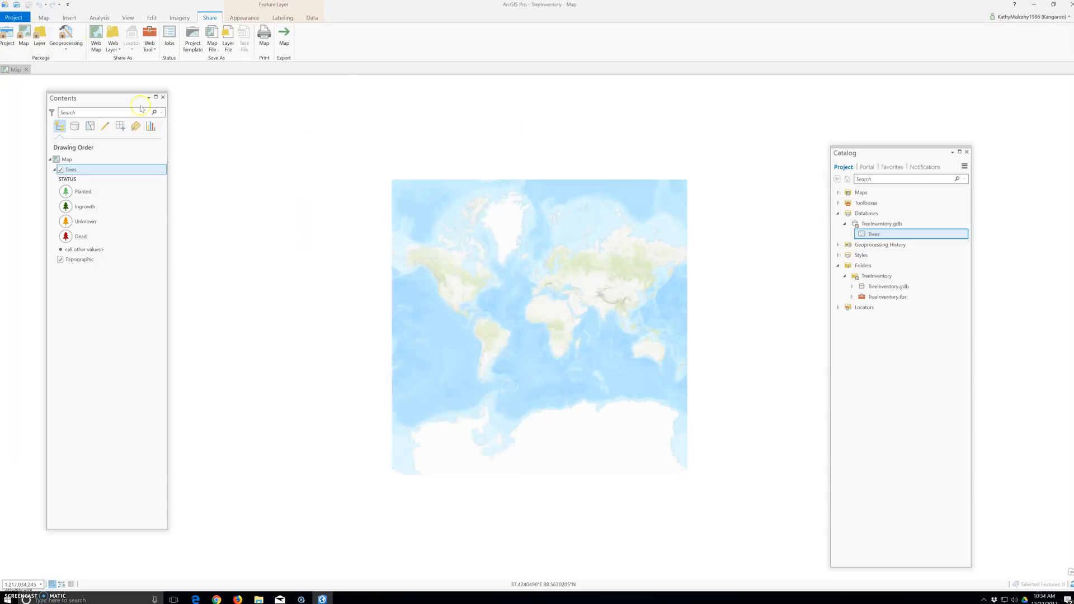
pyautogui.click(10, 21)
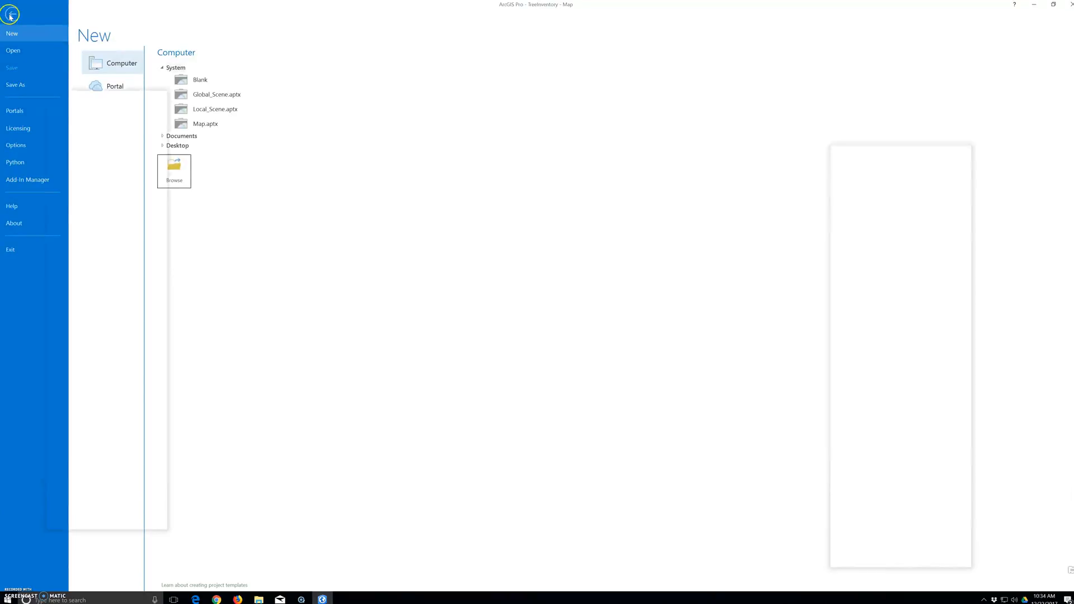
pyautogui.click(12, 13)
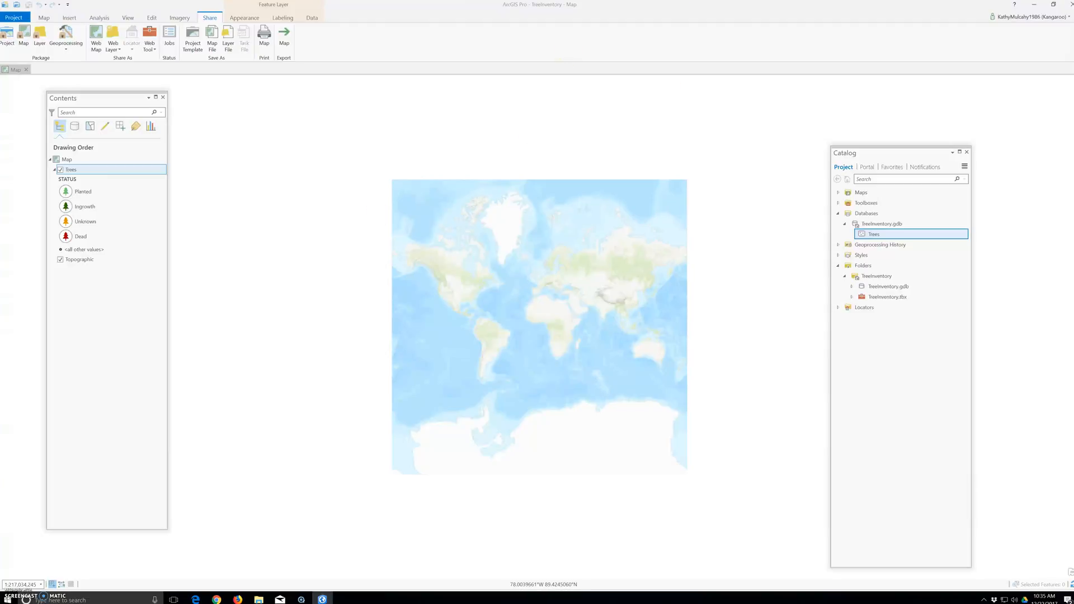
pyautogui.click(1068, 5)
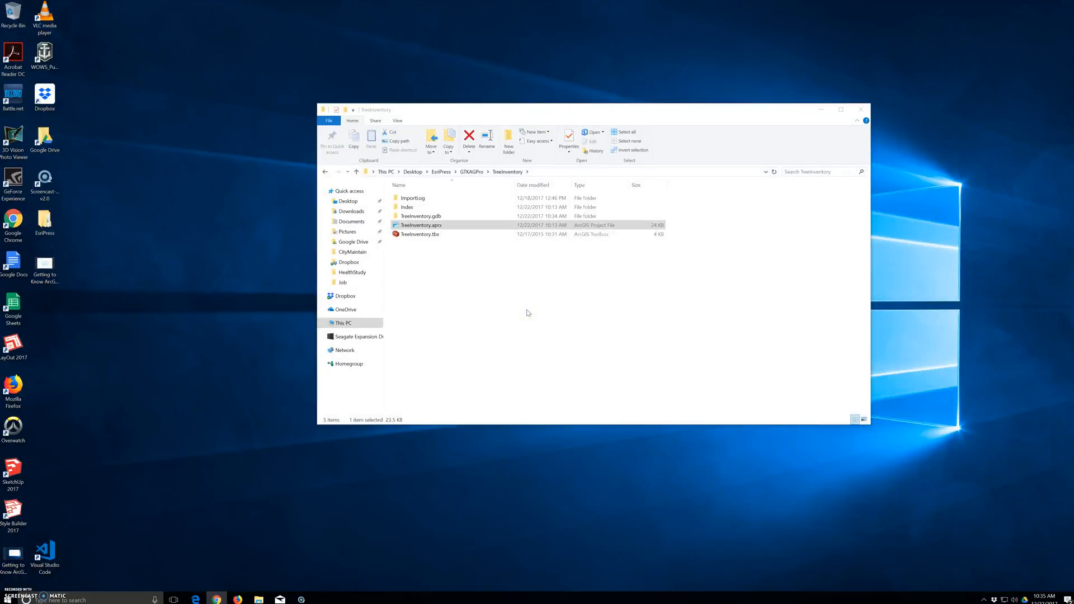
pyautogui.click(522, 317)
pyautogui.click(522, 313)
pyautogui.click(522, 314)
pyautogui.click(519, 315)
# Switch to Chrome and open the ArcGIS website at arcgis.com
pyautogui.moveTo(1073, 391); pyautogui.dragTo(358, 1)
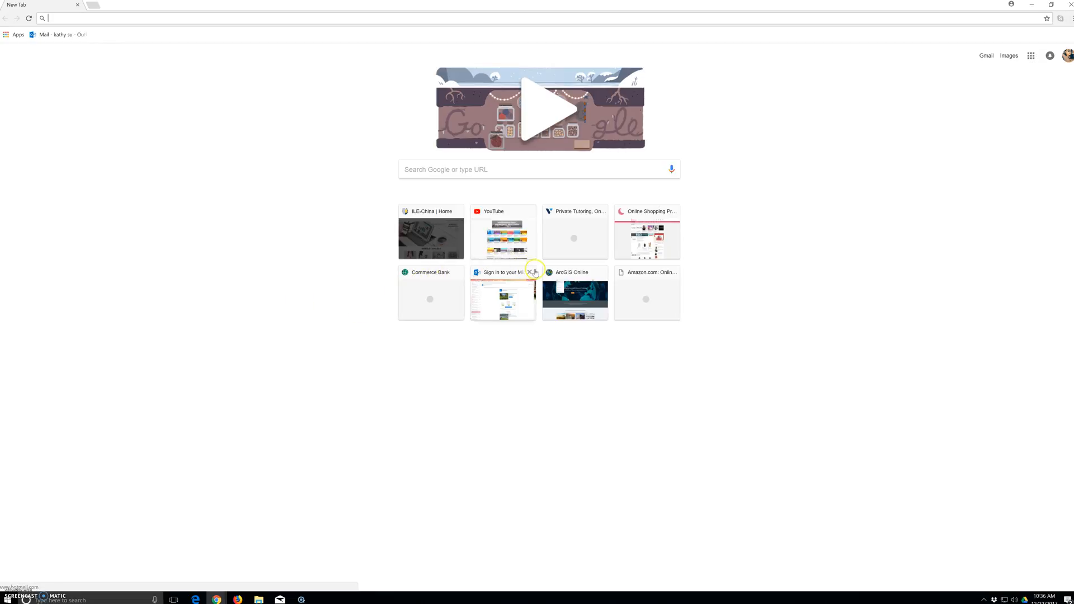
pyautogui.click(407, 306)
pyautogui.click(404, 305)
pyautogui.write('arcgis')
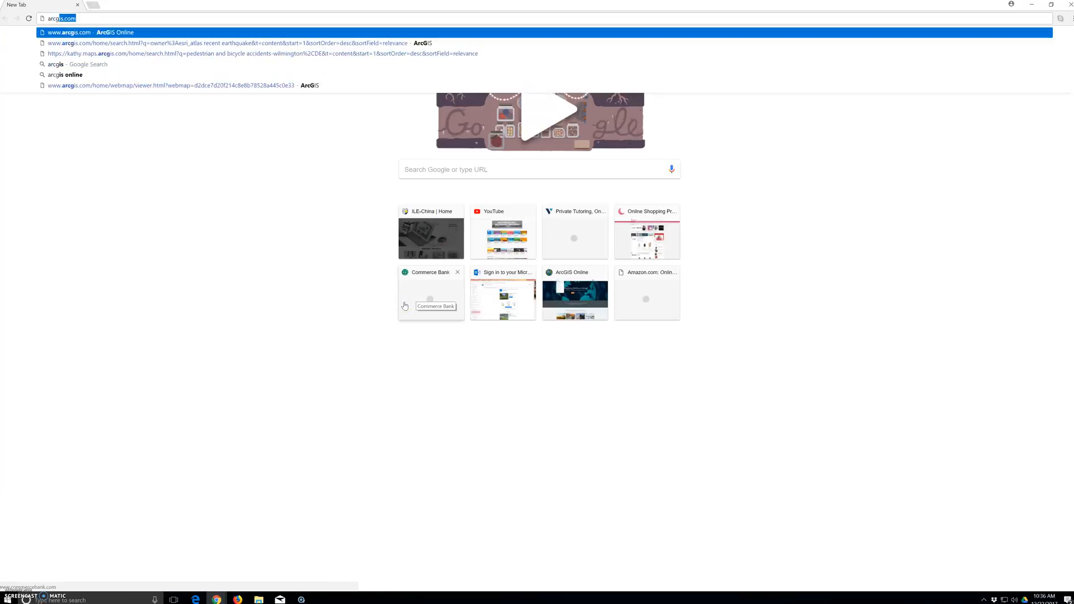
pyautogui.press('Return')
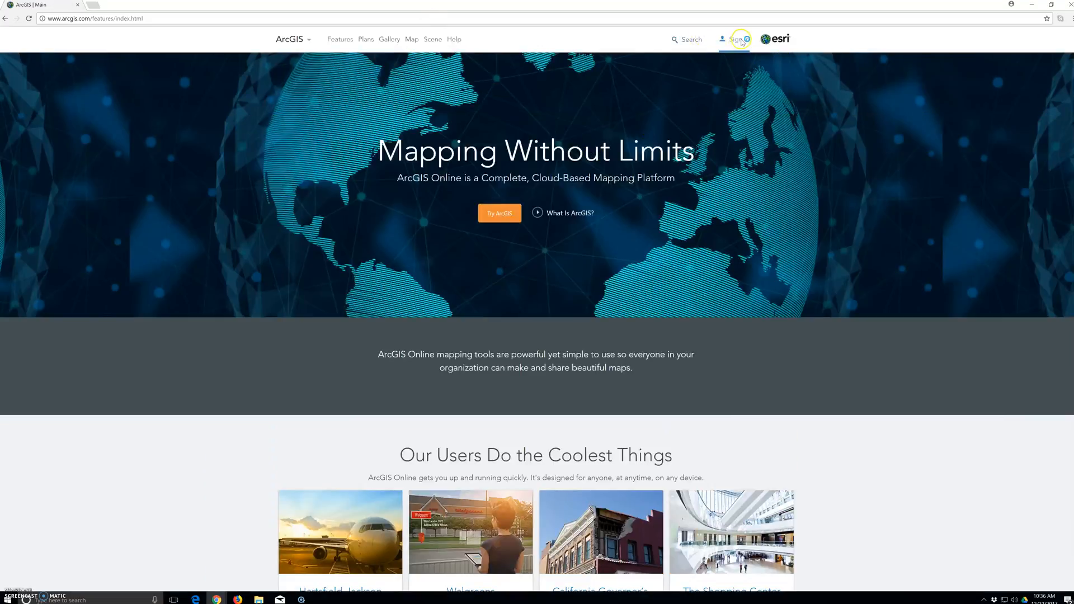
# Sign in to ArcGIS Online with the saved credentials and open the organization account's content page
pyautogui.click(740, 41)
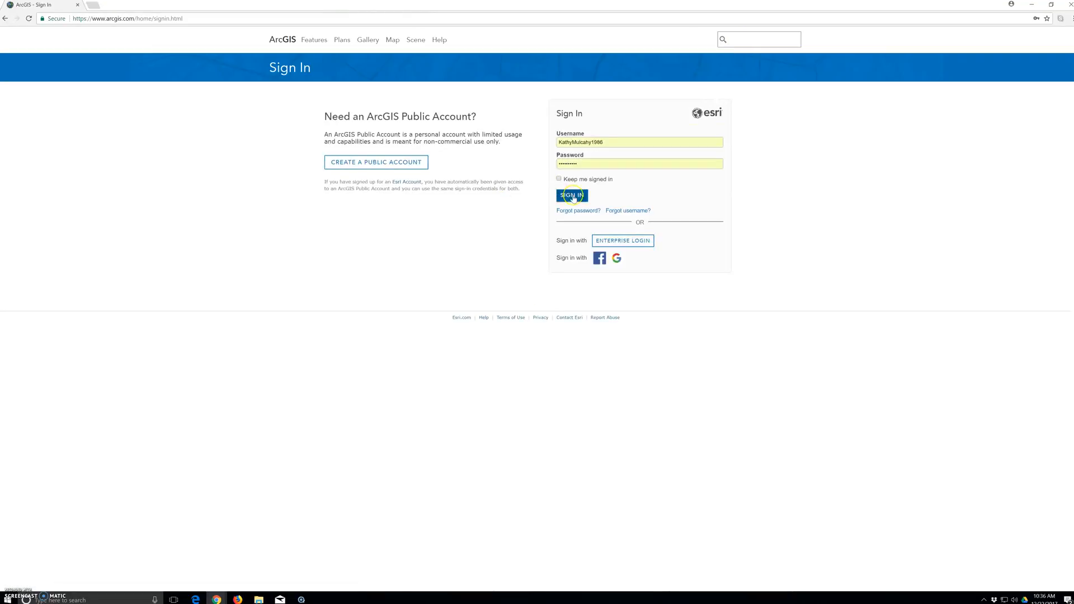
pyautogui.click(570, 195)
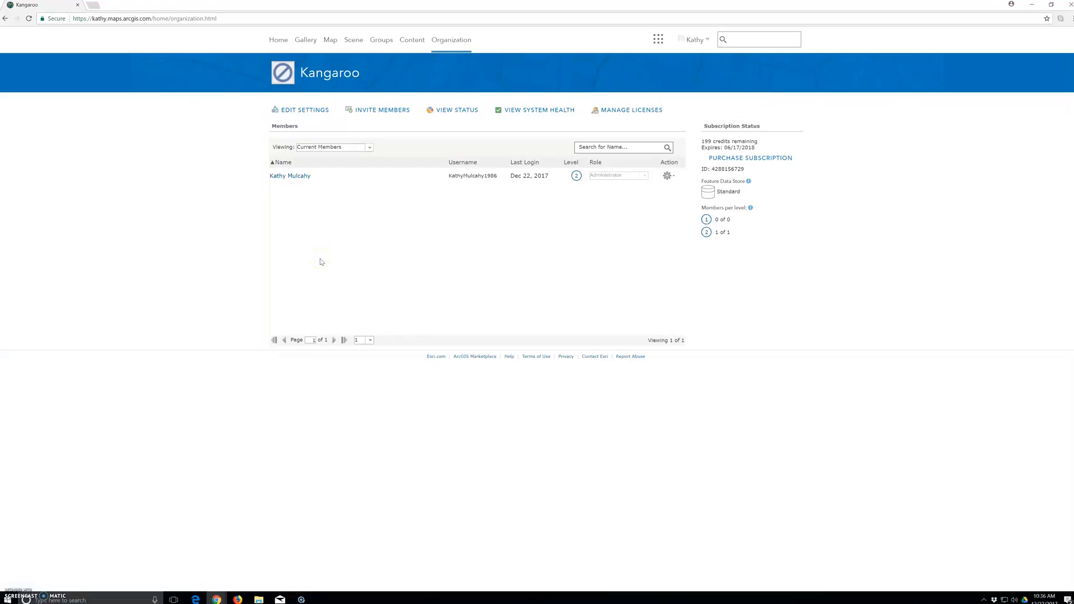
pyautogui.click(411, 40)
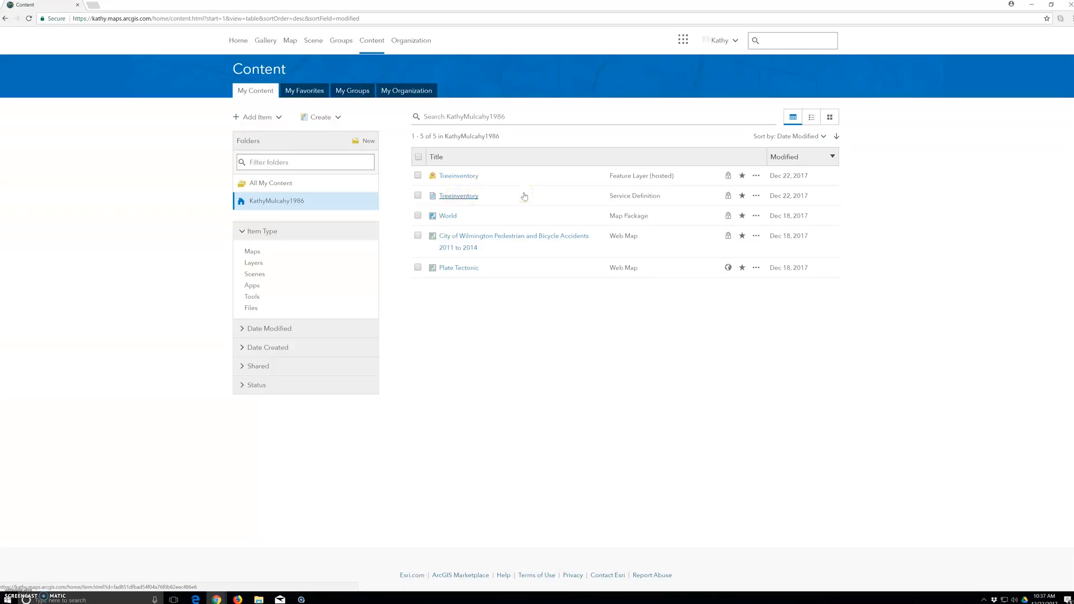
# Expand the Item Type, Date Modified, Date Created, Shared and Status filters to examine their options
pyautogui.click(261, 234)
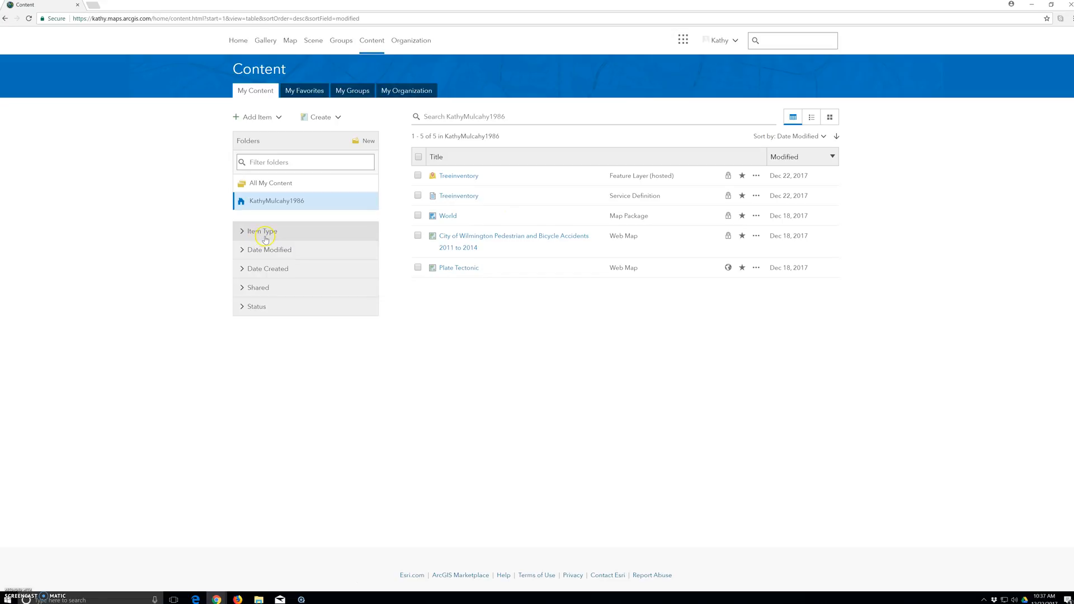
pyautogui.click(266, 238)
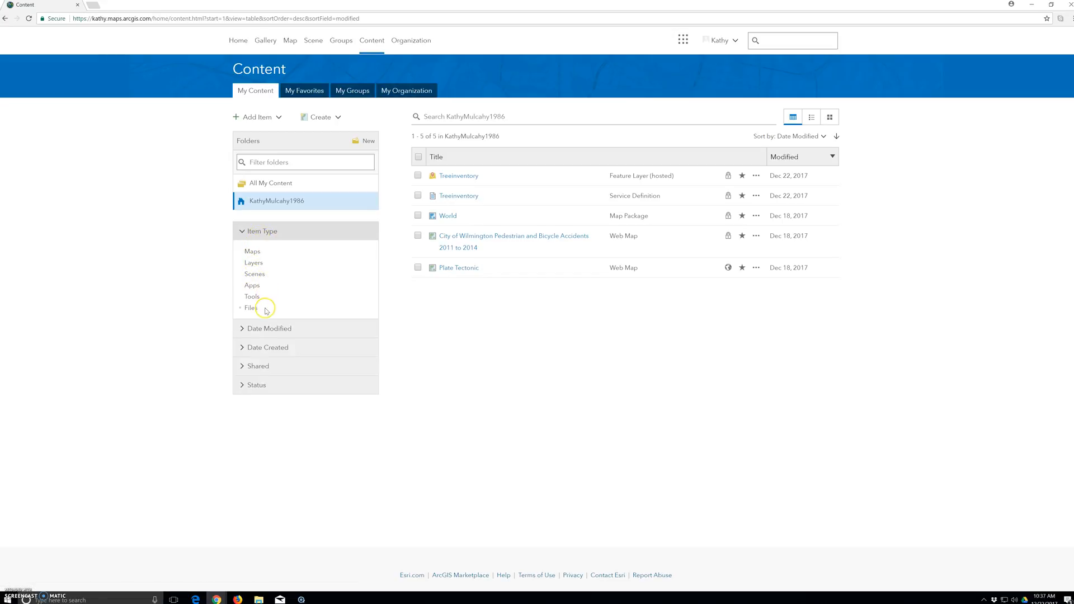
pyautogui.click(268, 330)
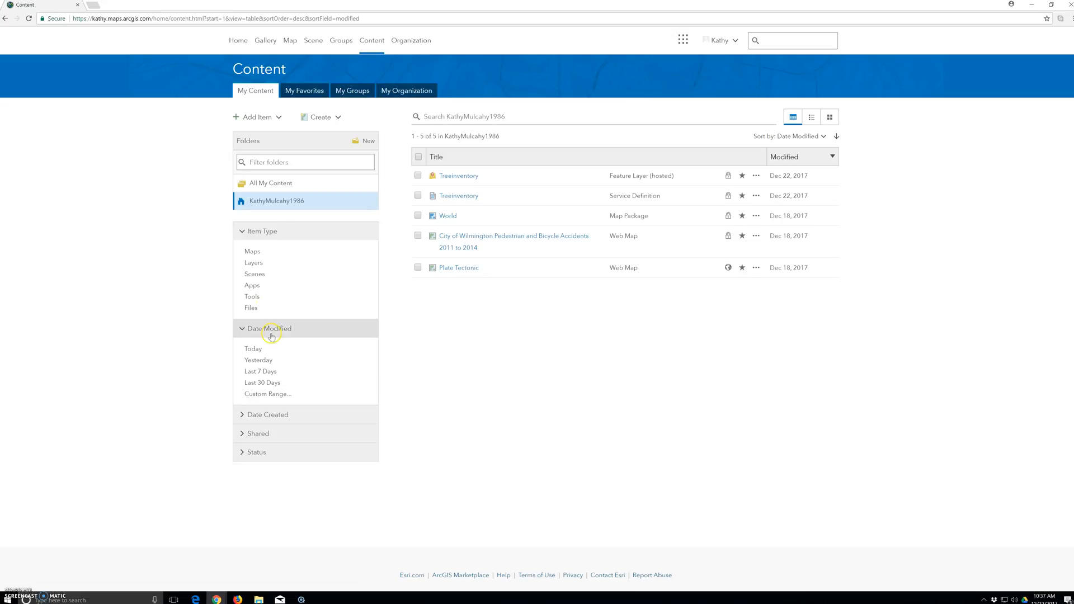
pyautogui.click(263, 416)
pyautogui.click(269, 501)
pyautogui.scroll(-1, 272, 526)
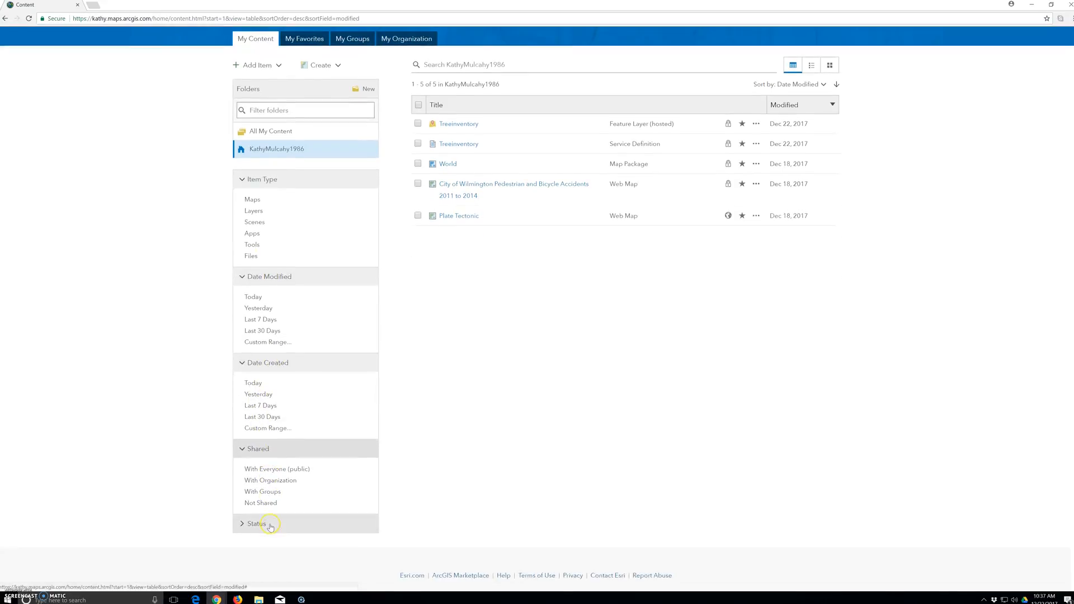
pyautogui.click(272, 525)
pyautogui.scroll(1, 280, 492)
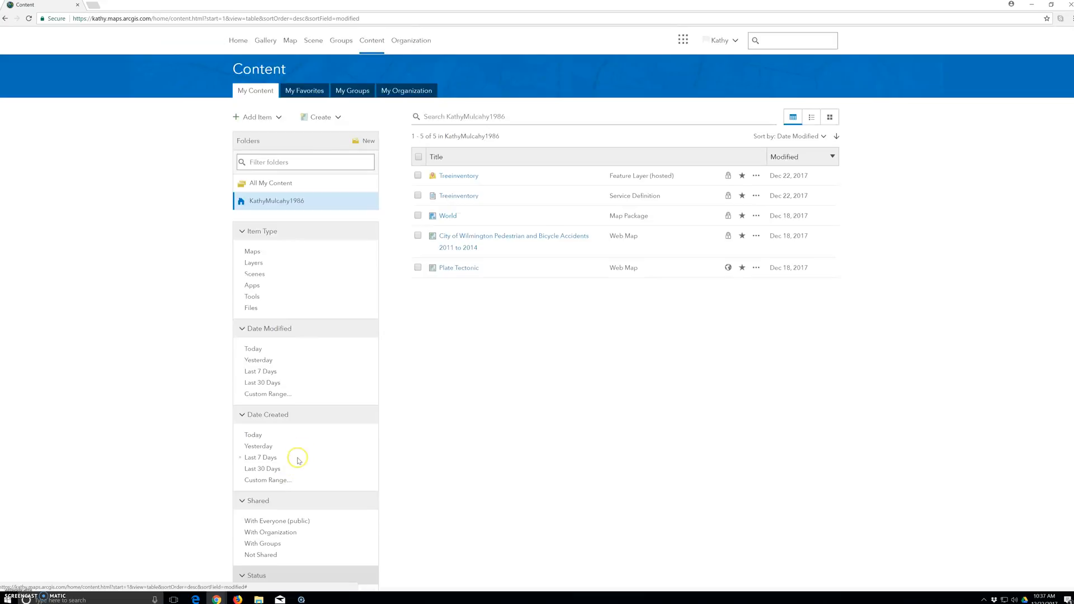
# List all content and sort the items by title in both directions, ending with a sort by modified date
pyautogui.click(274, 183)
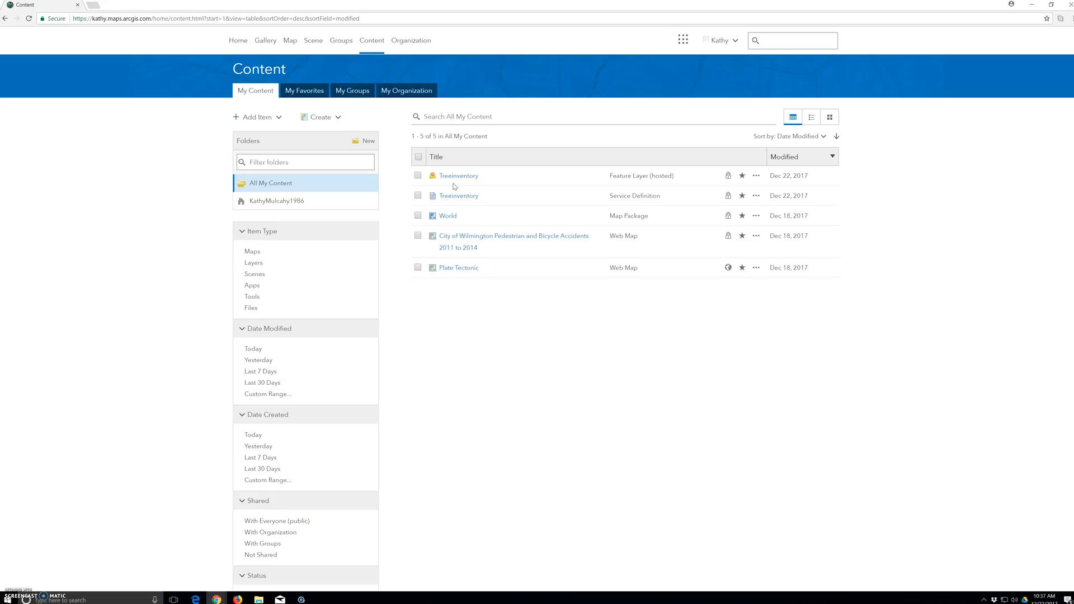
pyautogui.click(637, 162)
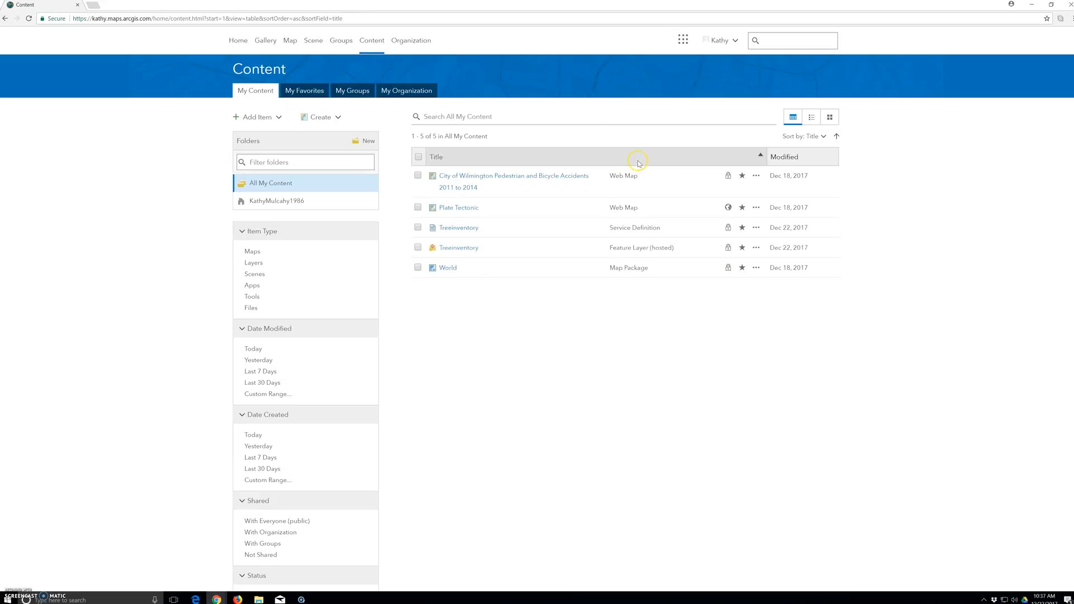
pyautogui.click(639, 163)
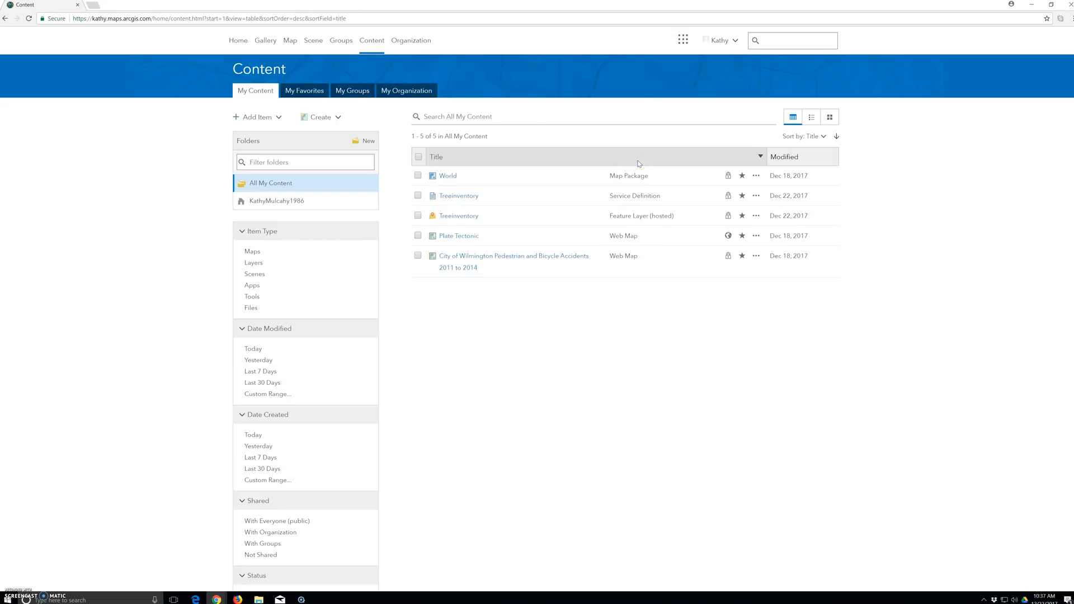
pyautogui.click(764, 160)
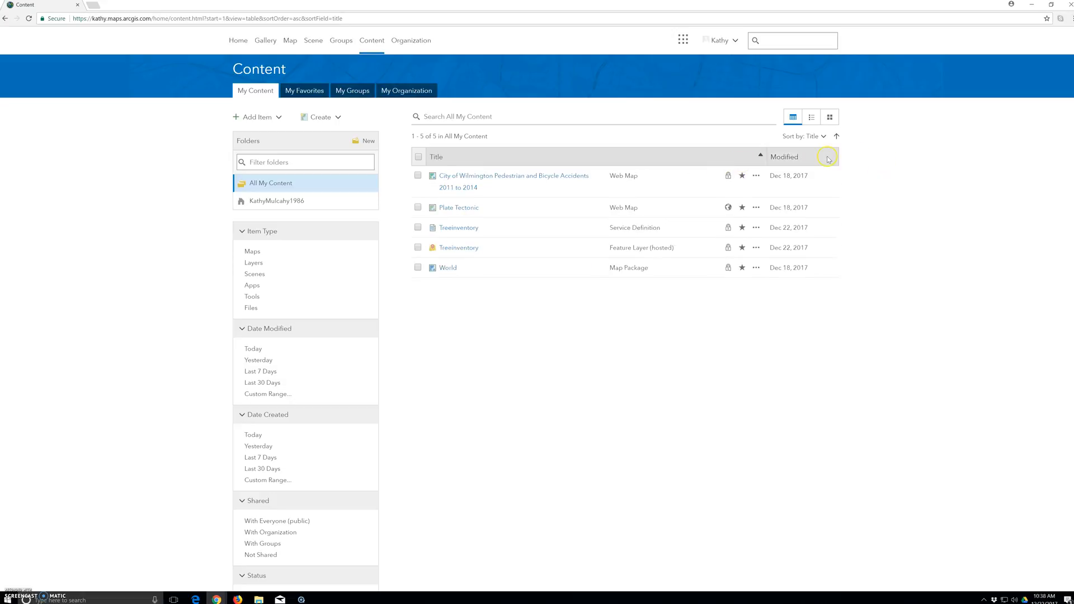
pyautogui.click(671, 162)
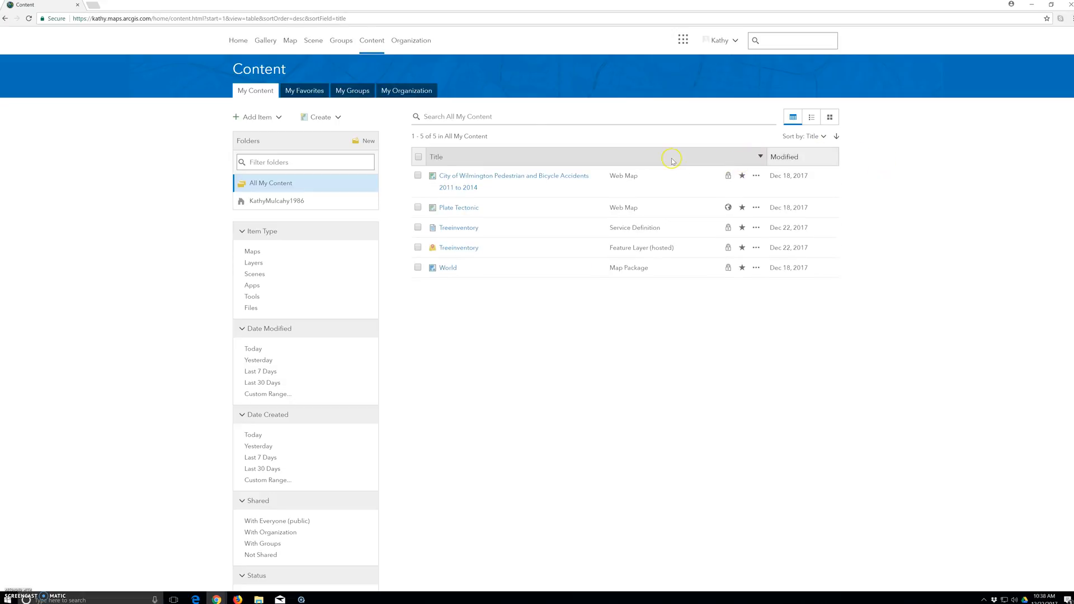
pyautogui.click(446, 162)
pyautogui.click(445, 162)
pyautogui.click(802, 161)
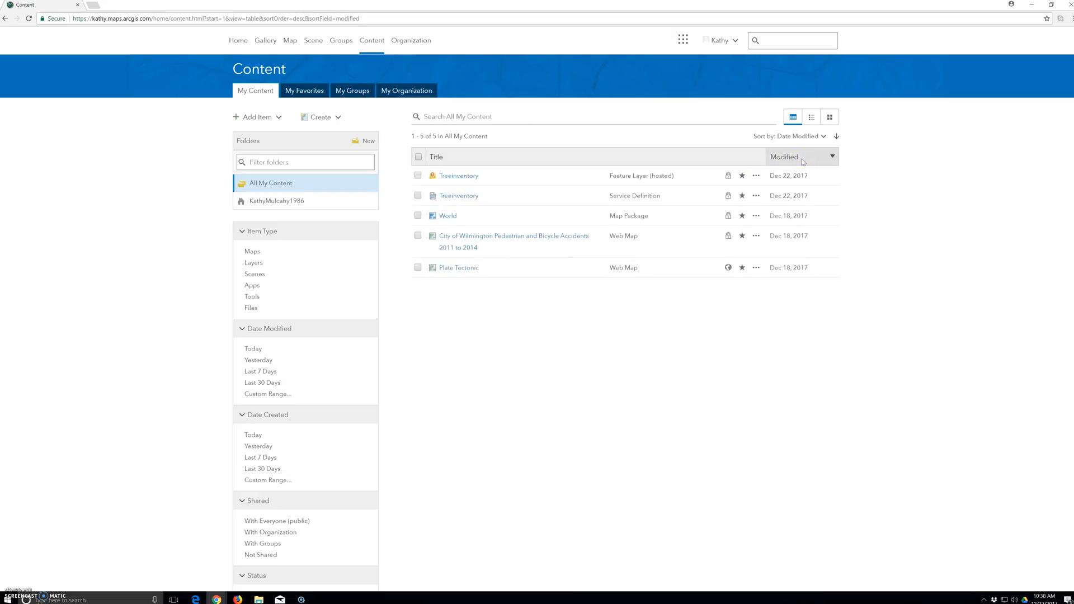
pyautogui.click(796, 161)
# Add the hosted Treeinventory feature layer to a new map with full editing control
pyautogui.click(756, 177)
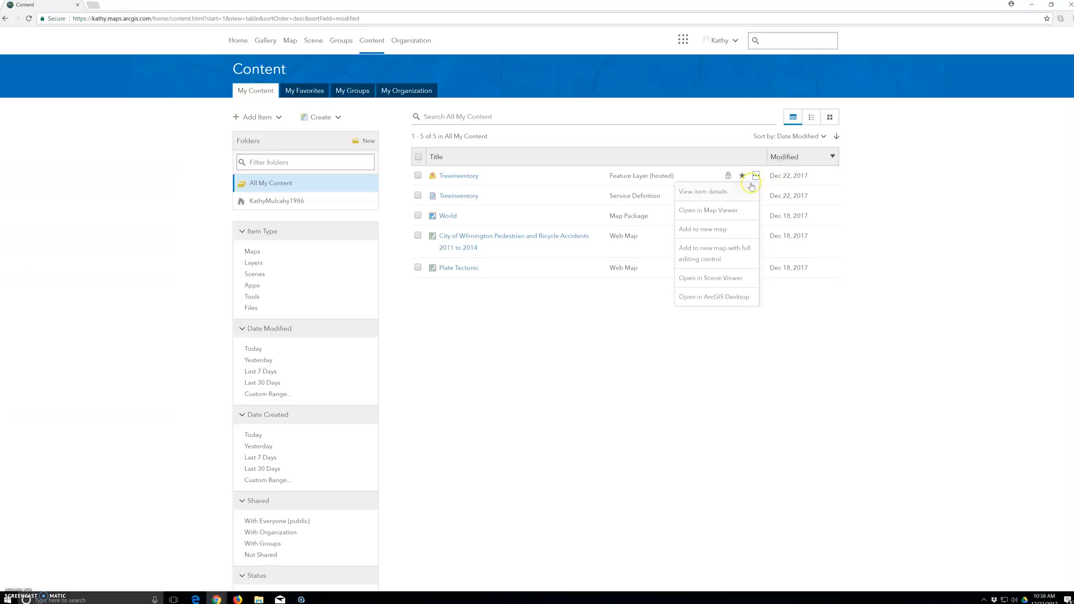
pyautogui.click(726, 264)
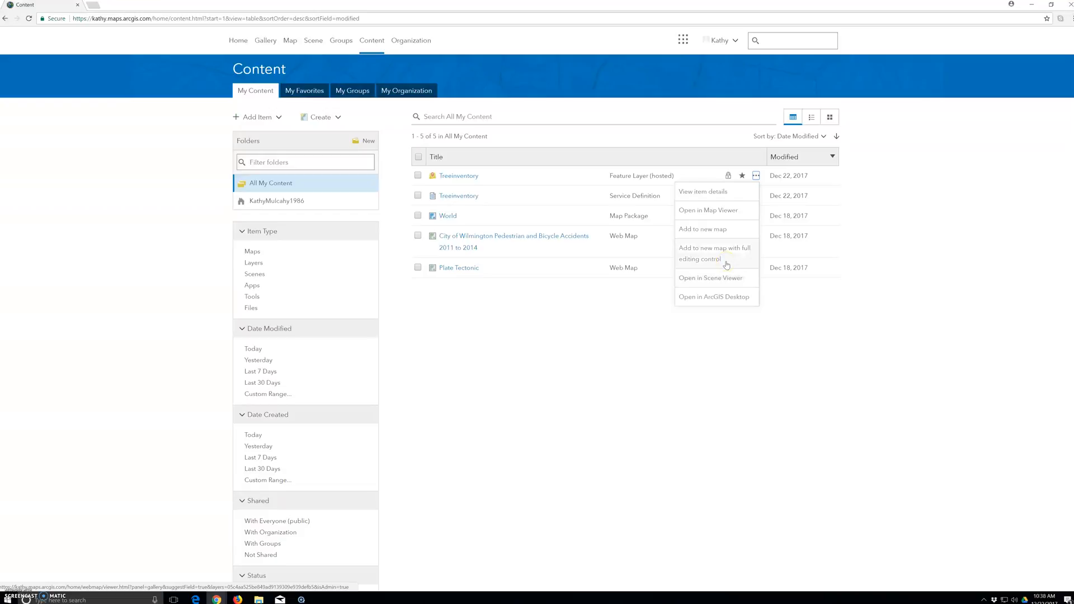
pyautogui.click(716, 260)
pyautogui.click(733, 261)
pyautogui.click(718, 259)
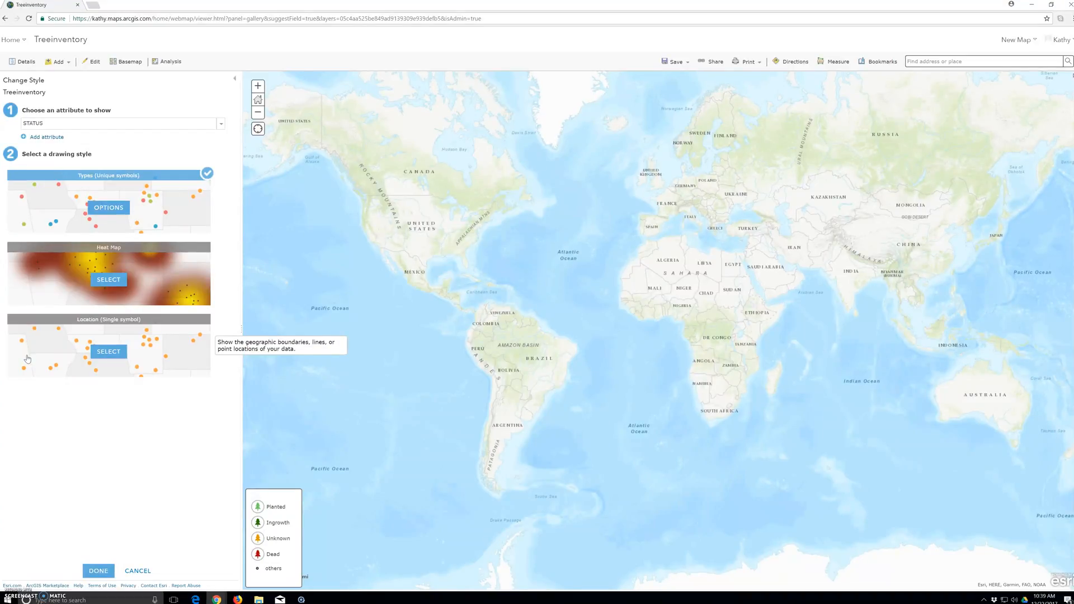
# Keep STATUS as the attribute to show and open the options of the Types (Unique symbols) drawing style
pyautogui.click(27, 62)
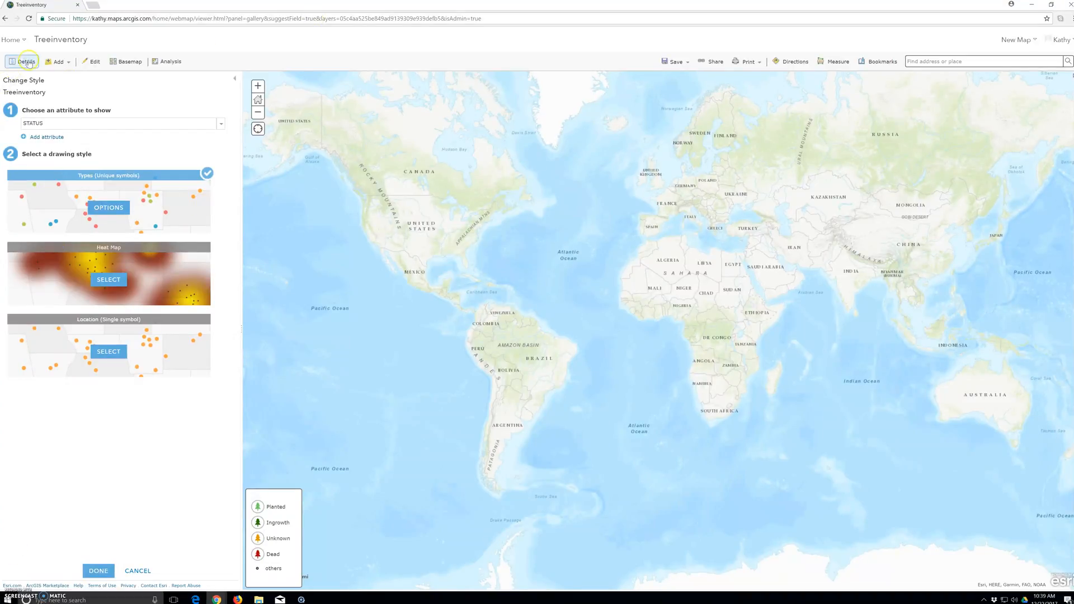
pyautogui.click(222, 126)
pyautogui.scroll(-2, 72, 177)
pyautogui.click(54, 174)
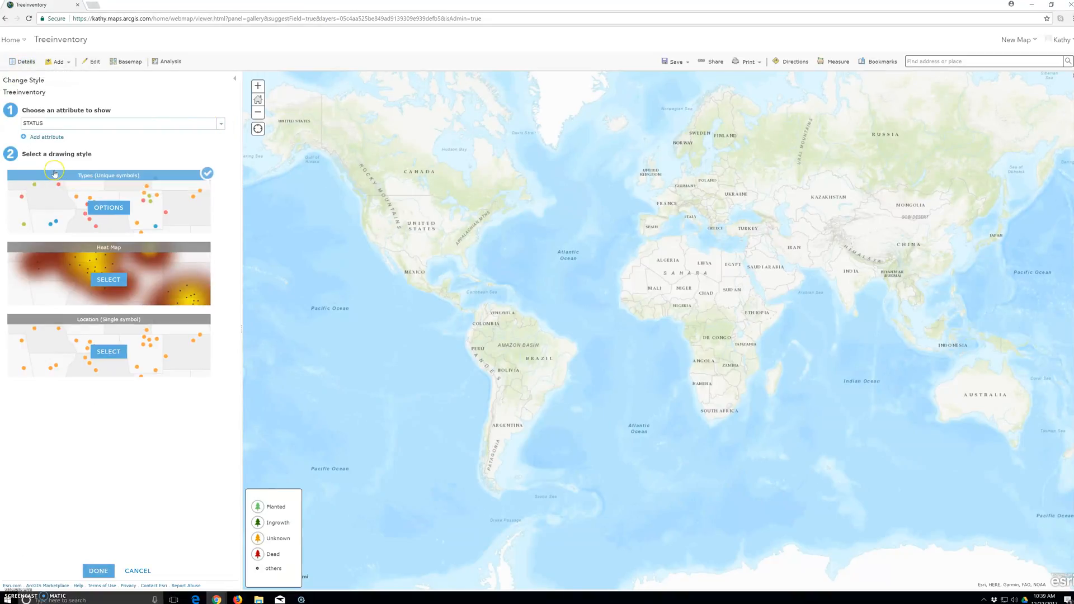
pyautogui.click(114, 208)
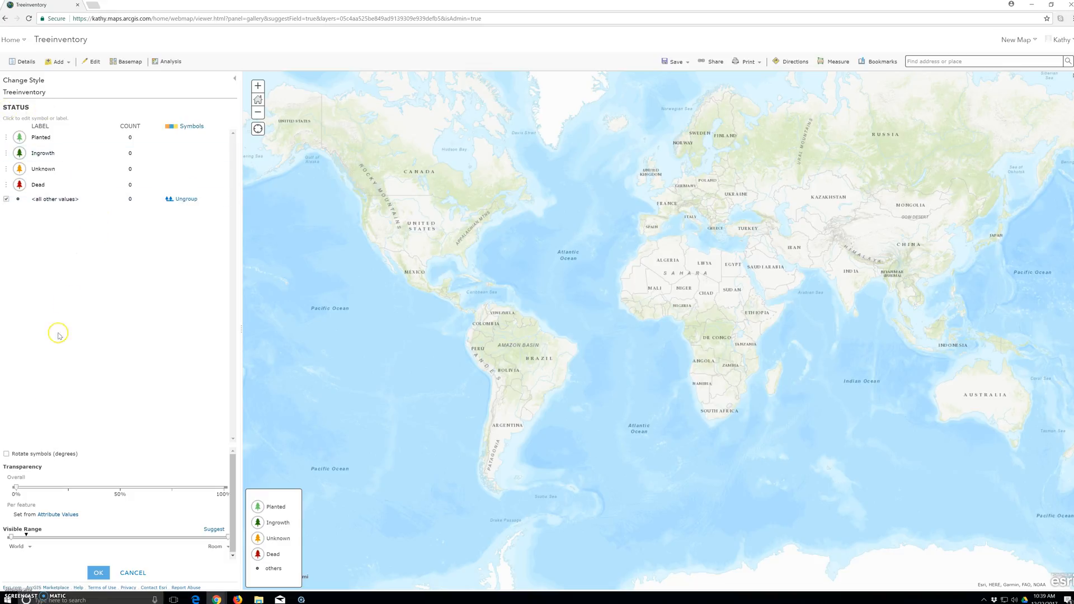
pyautogui.click(71, 404)
# Locate the current position on the map, allowing location access, and widen the view to the surrounding neighbourhoods
pyautogui.click(258, 129)
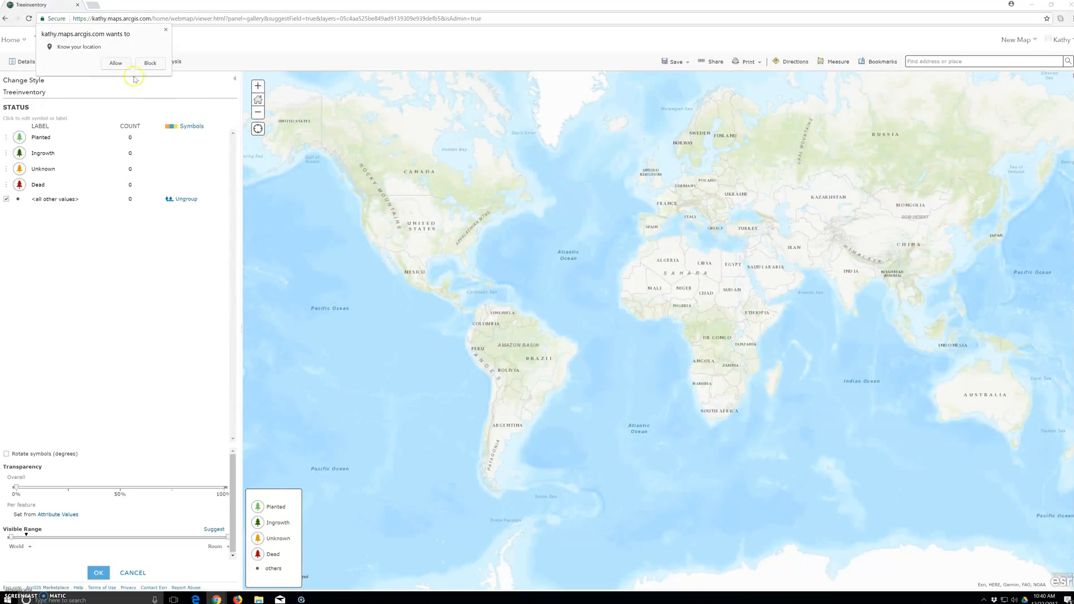
pyautogui.click(116, 62)
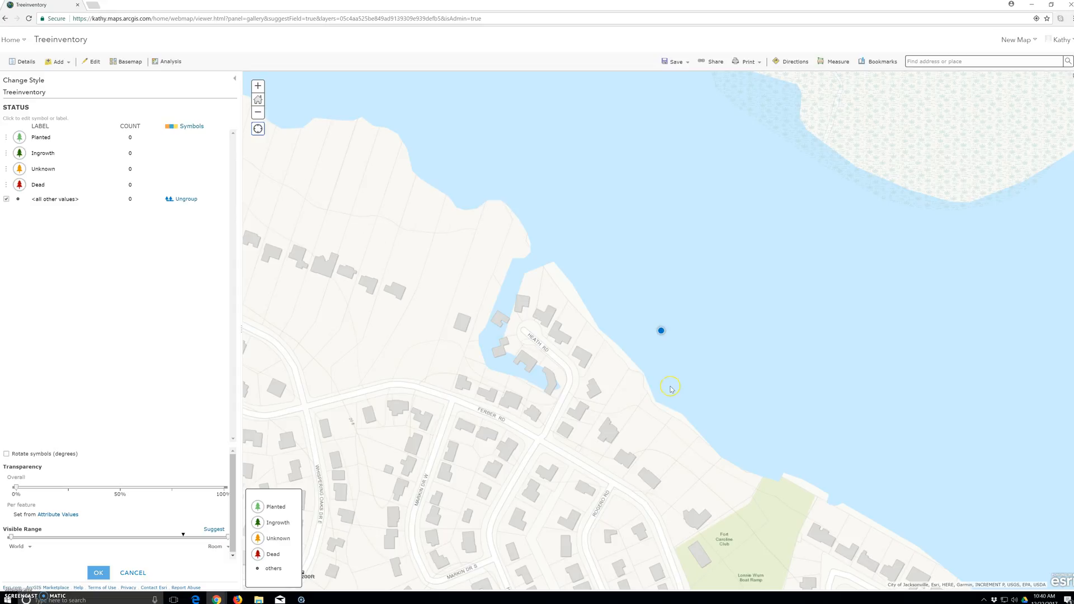
pyautogui.scroll(-1, 674, 390)
pyautogui.moveTo(624, 498); pyautogui.dragTo(780, 386)
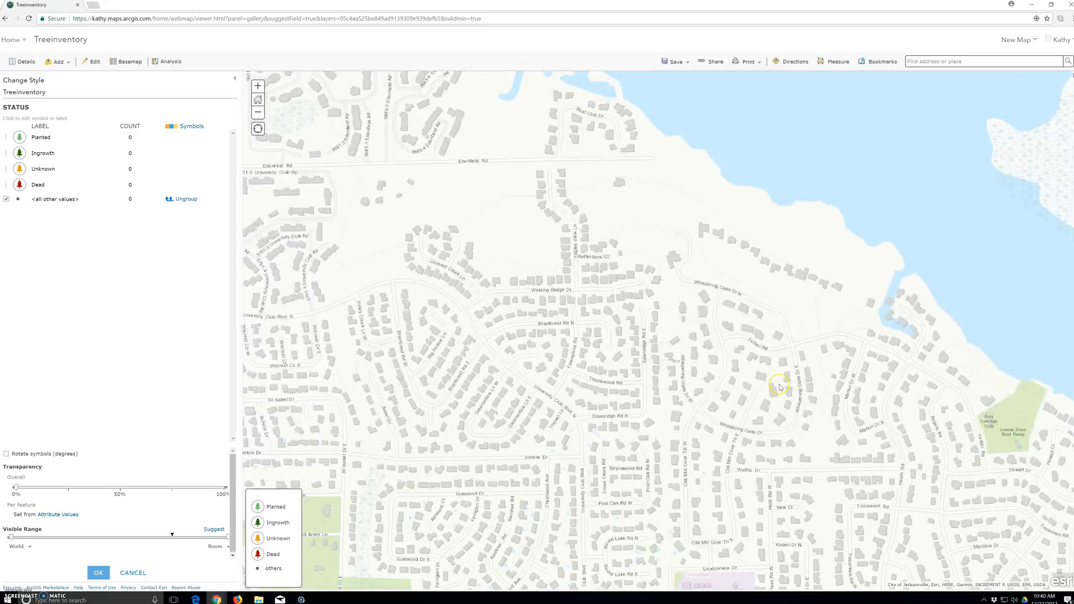
pyautogui.scroll(-2, 780, 386)
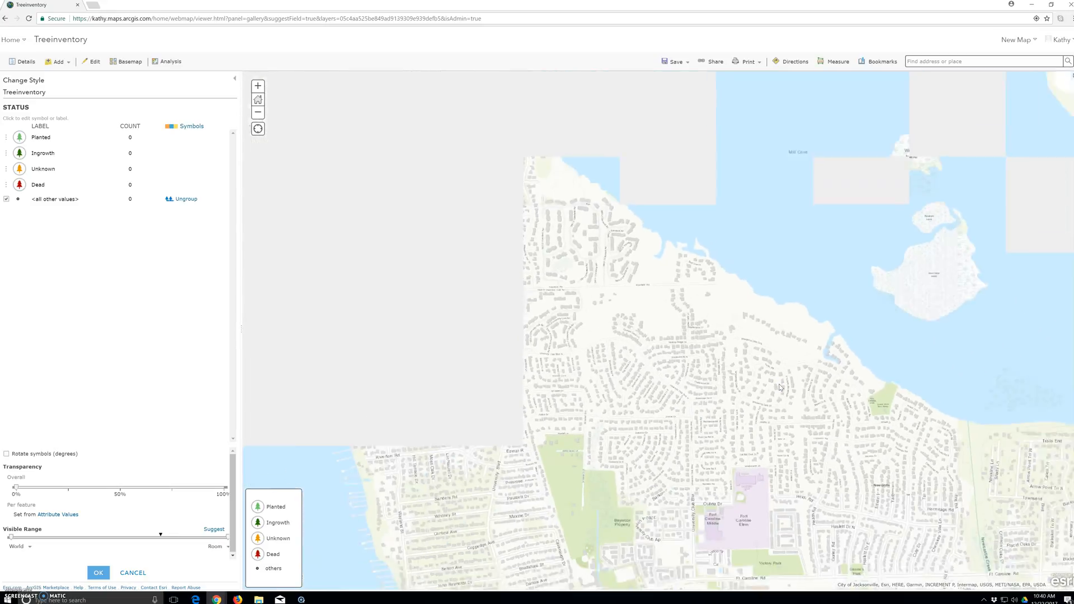
pyautogui.scroll(2, 781, 388)
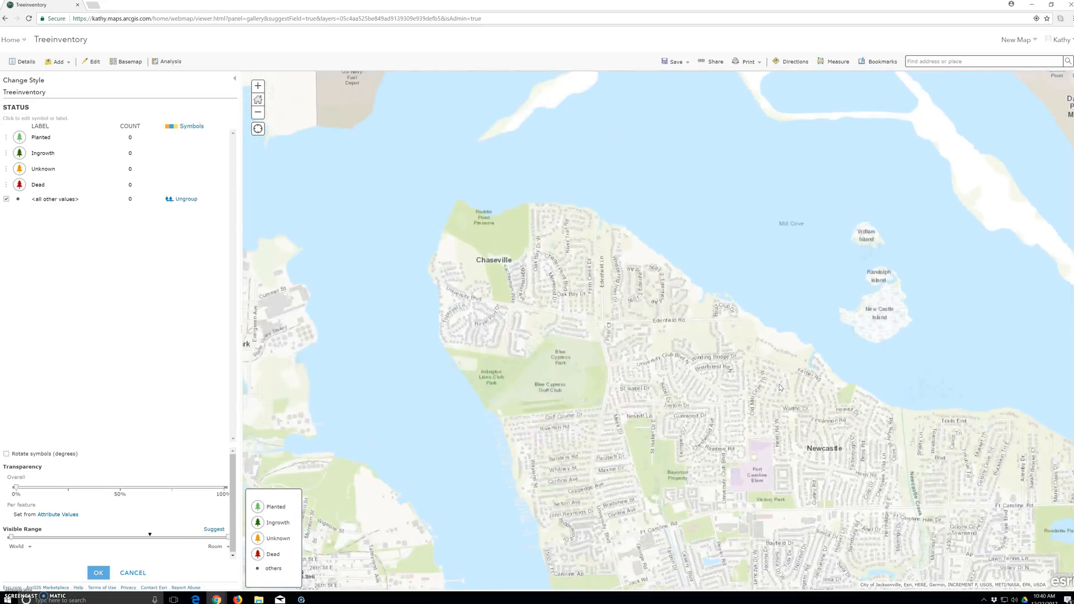
pyautogui.scroll(-1, 780, 387)
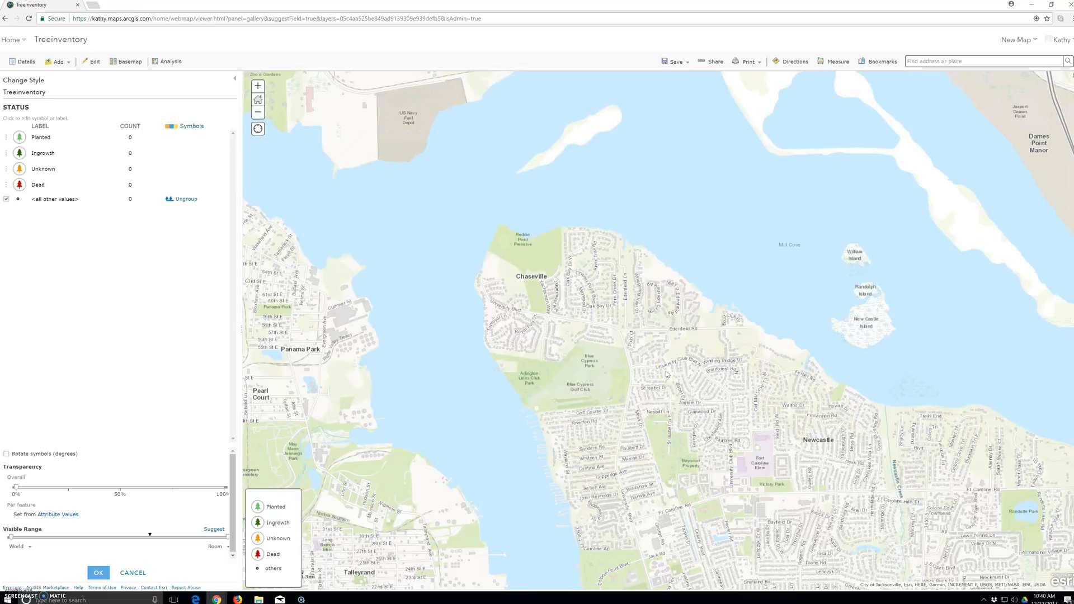
pyautogui.click(536, 316)
pyautogui.click(536, 322)
pyautogui.click(535, 325)
pyautogui.click(536, 321)
# Start editing the Trees layer and place a Planted tree point at the northern tip of Blue Cypress Park
pyautogui.click(97, 64)
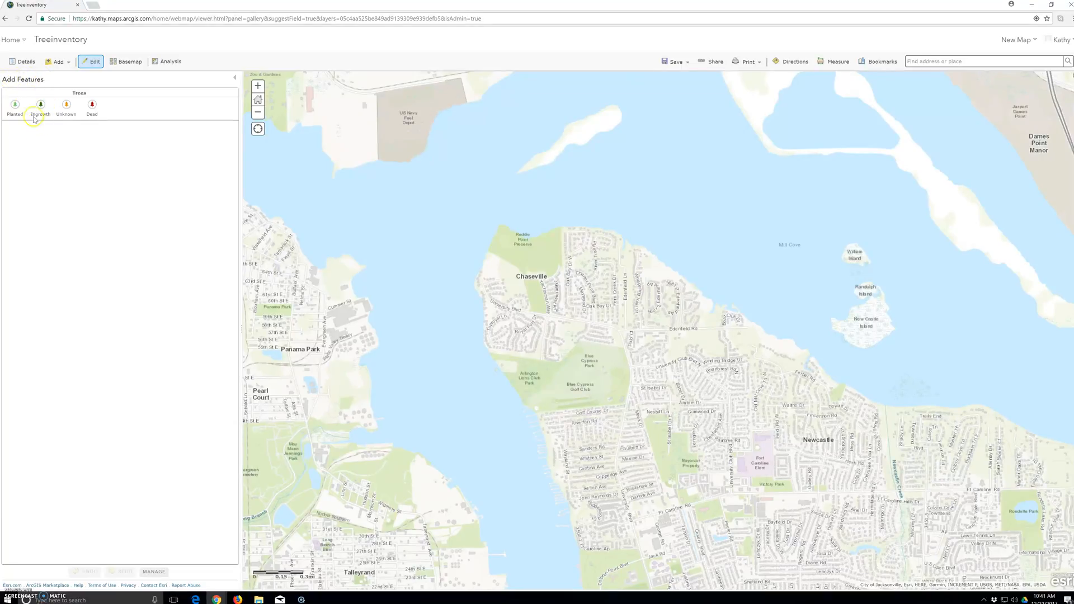
pyautogui.click(16, 108)
pyautogui.scroll(-2, 581, 385)
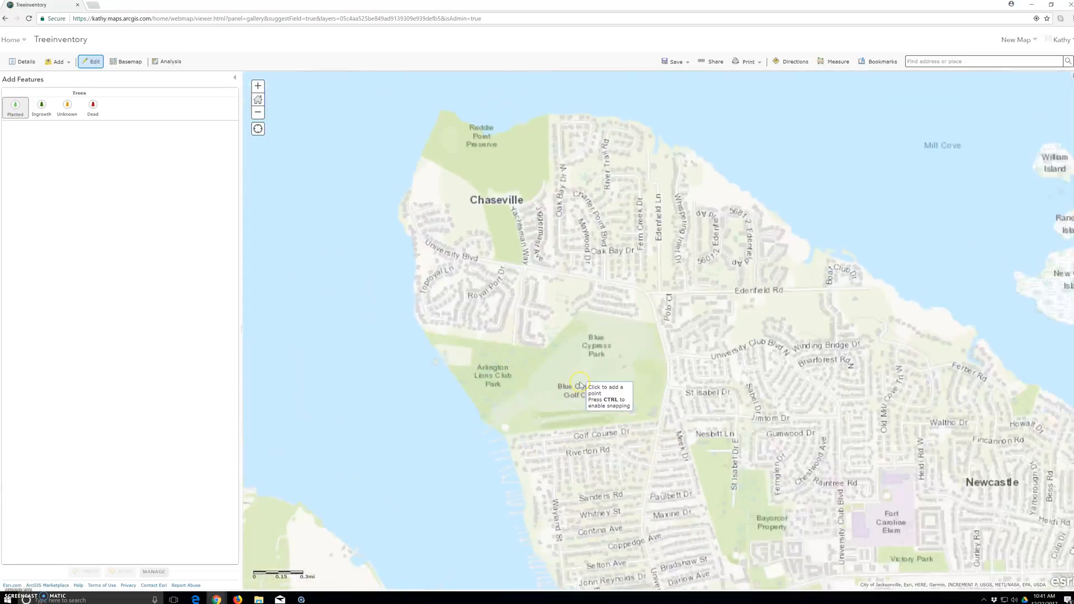
pyautogui.scroll(1, 504, 375)
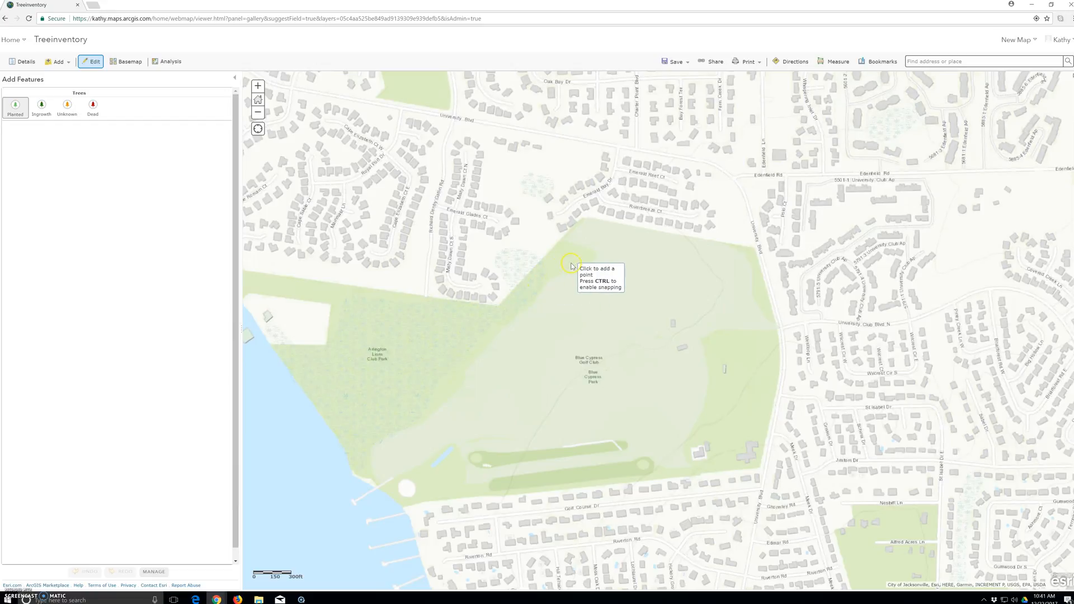
pyautogui.click(570, 263)
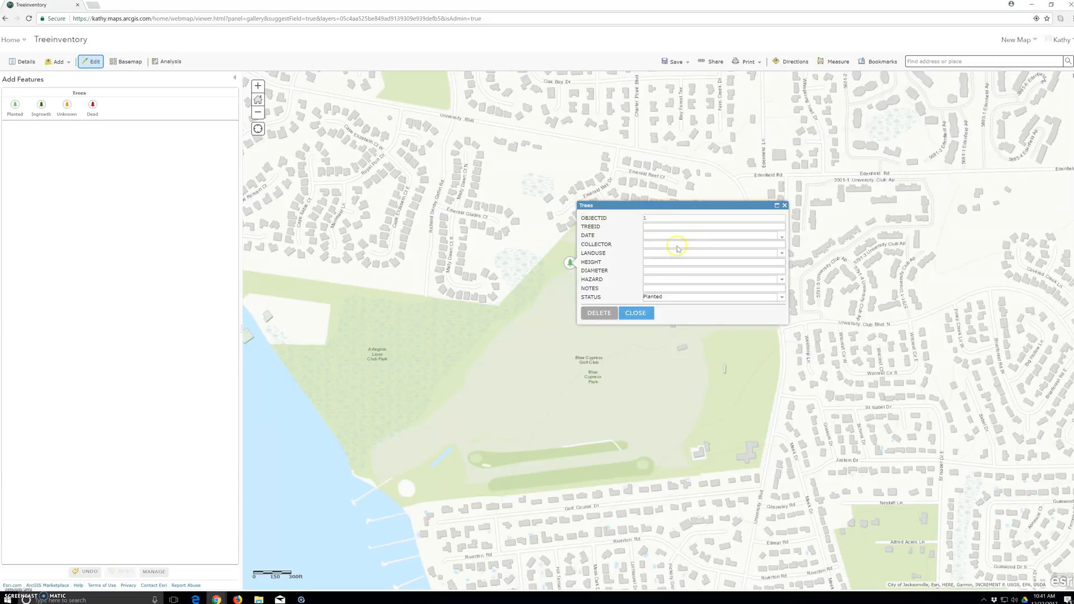
# Set the new tree's TREEID to 100 and its DATE to 12/22/2017
pyautogui.click(657, 228)
pyautogui.write('100')
pyautogui.press('Tab')
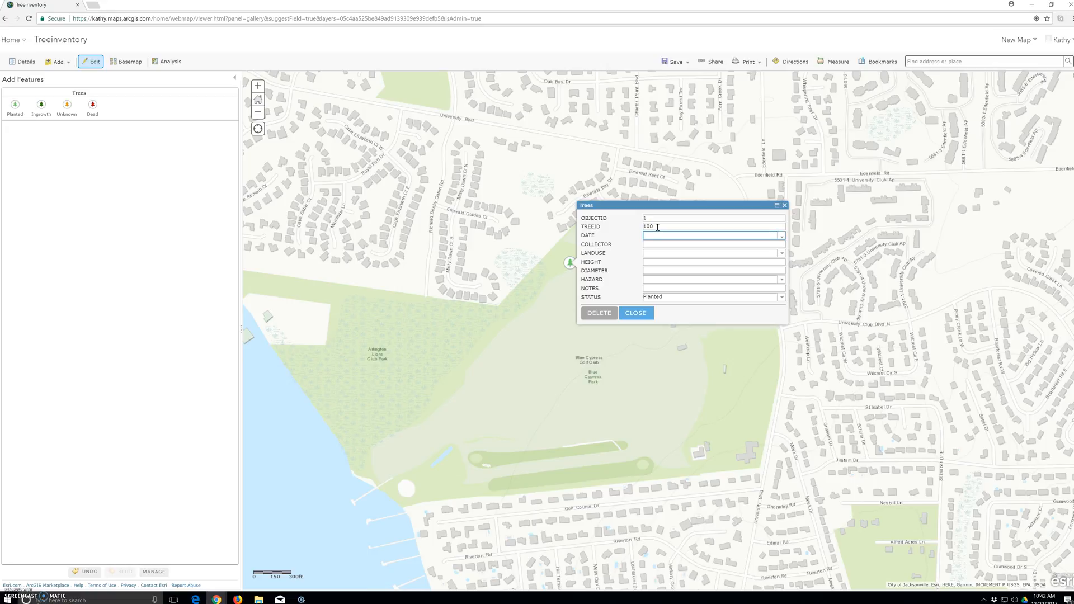
pyautogui.write('22/12')
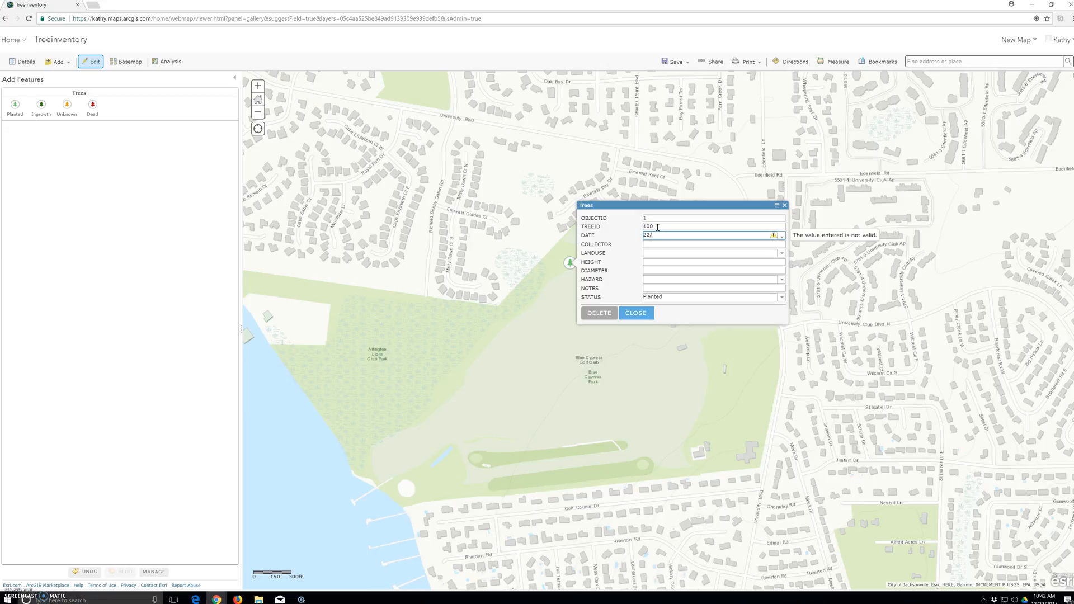
pyautogui.press('Tab')
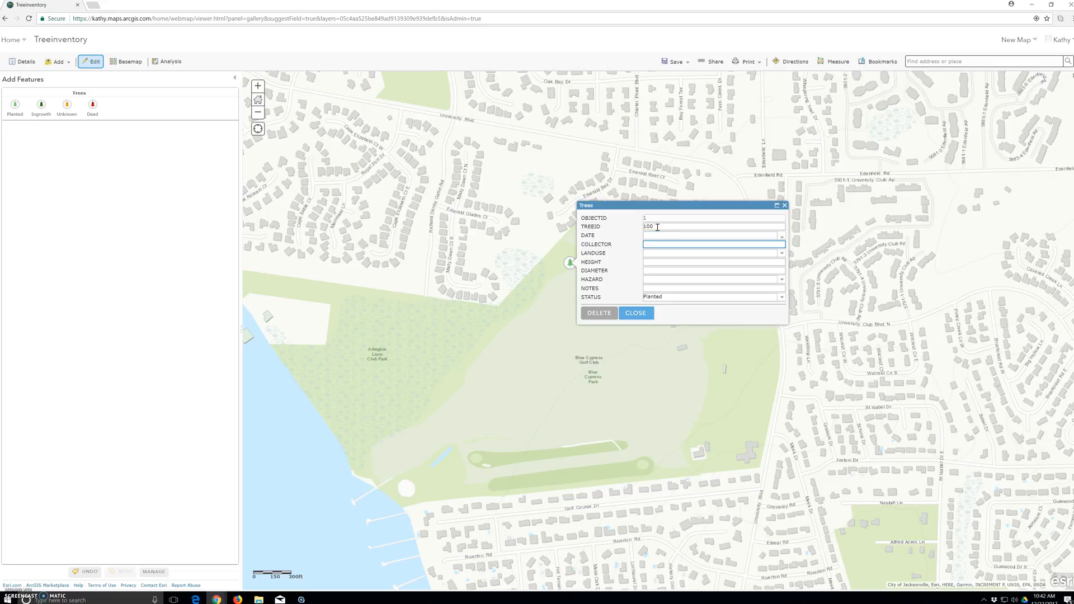
pyautogui.click(781, 236)
pyautogui.click(755, 287)
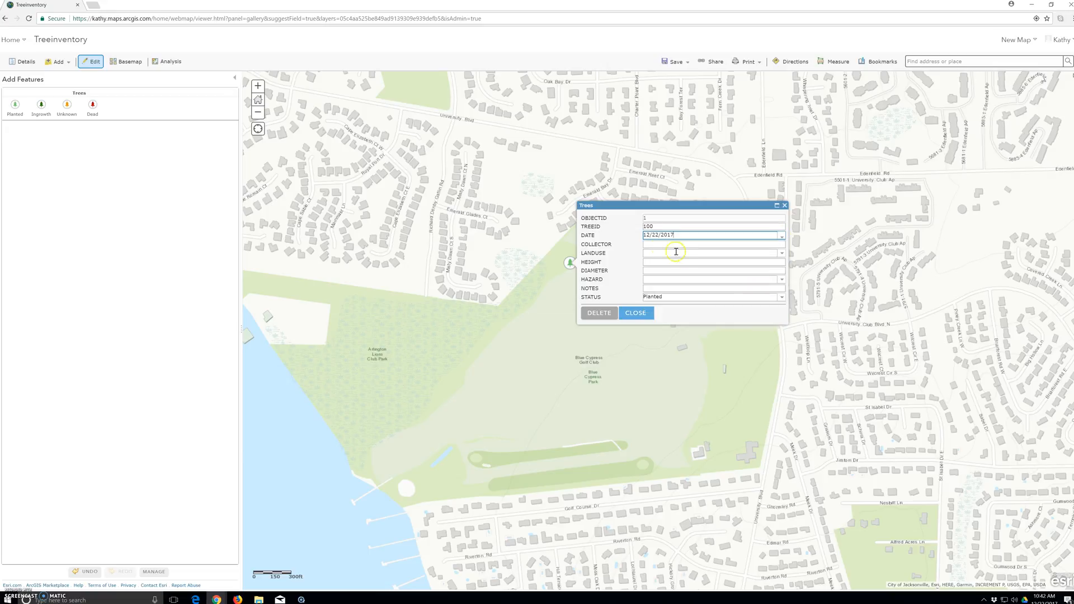
# Enter the collector's first name and set LANDUSE to Park for the tree
pyautogui.click(661, 245)
pyautogui.write('Kathy')
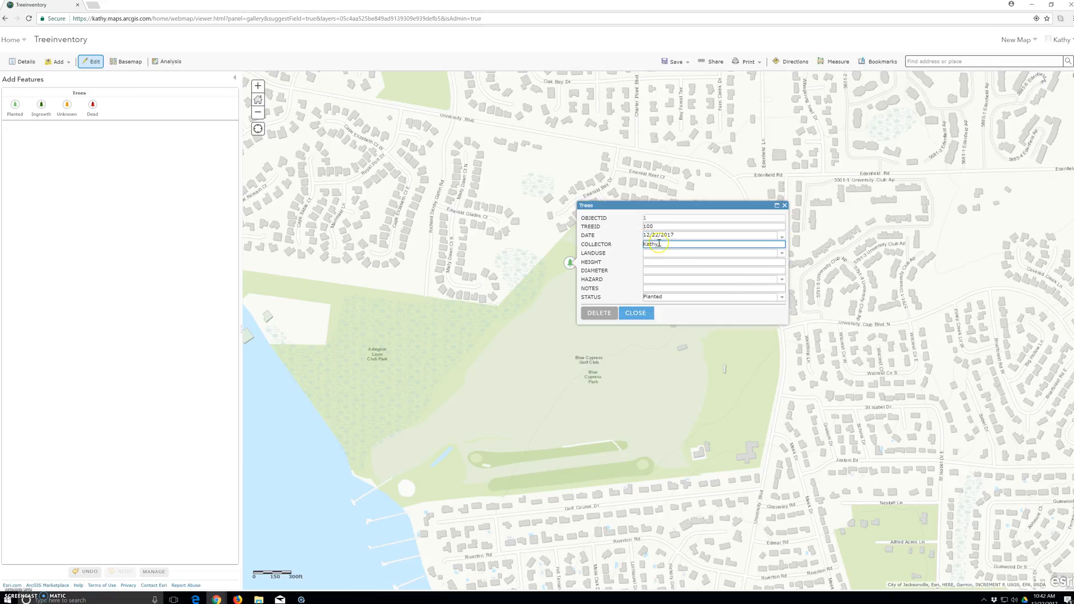
pyautogui.click(659, 252)
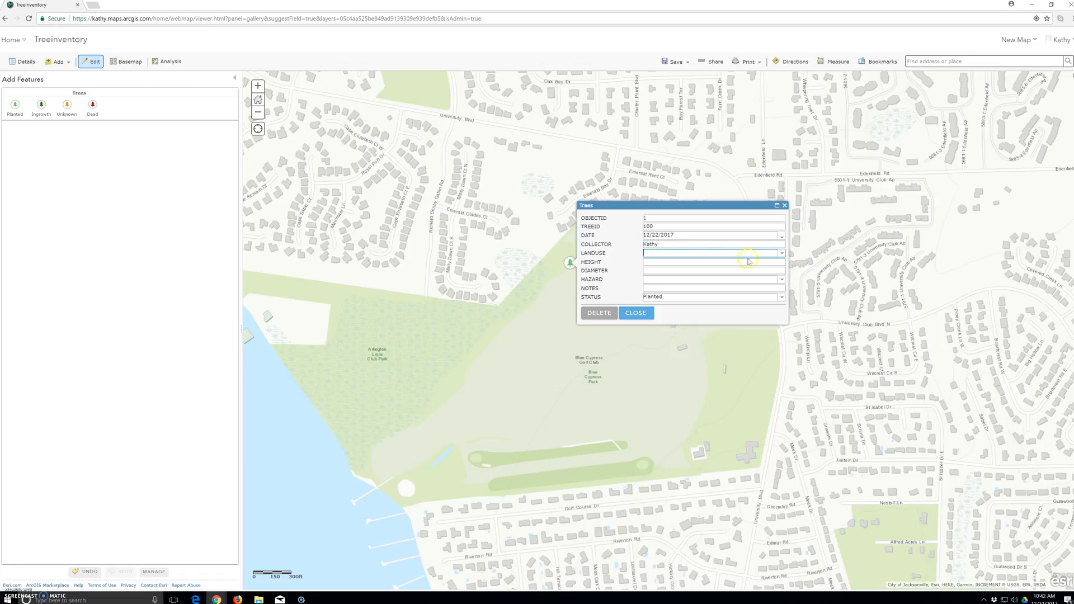
pyautogui.click(782, 254)
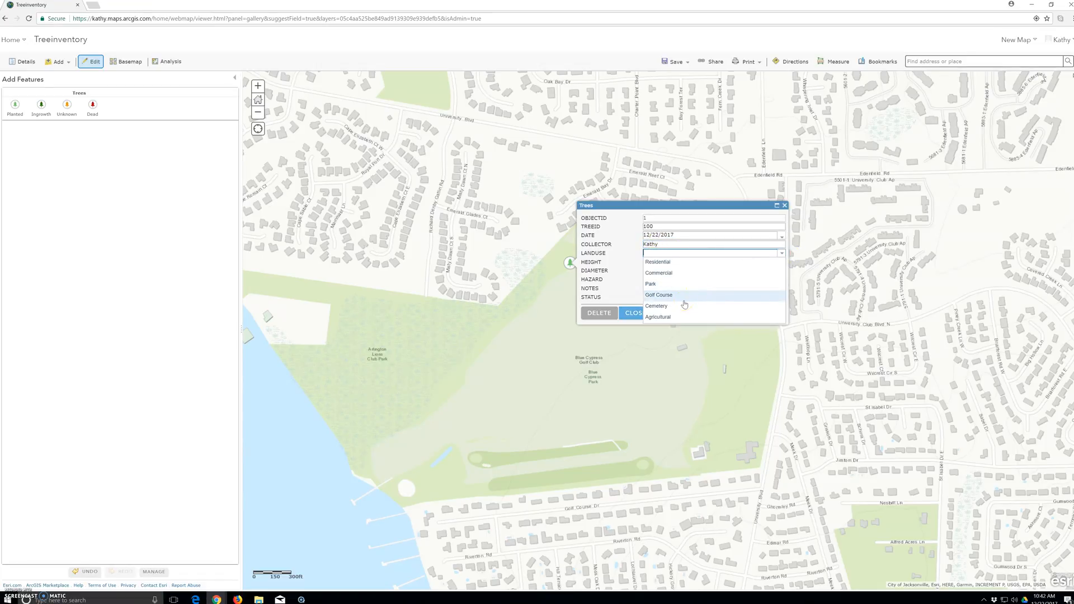
pyautogui.click(667, 285)
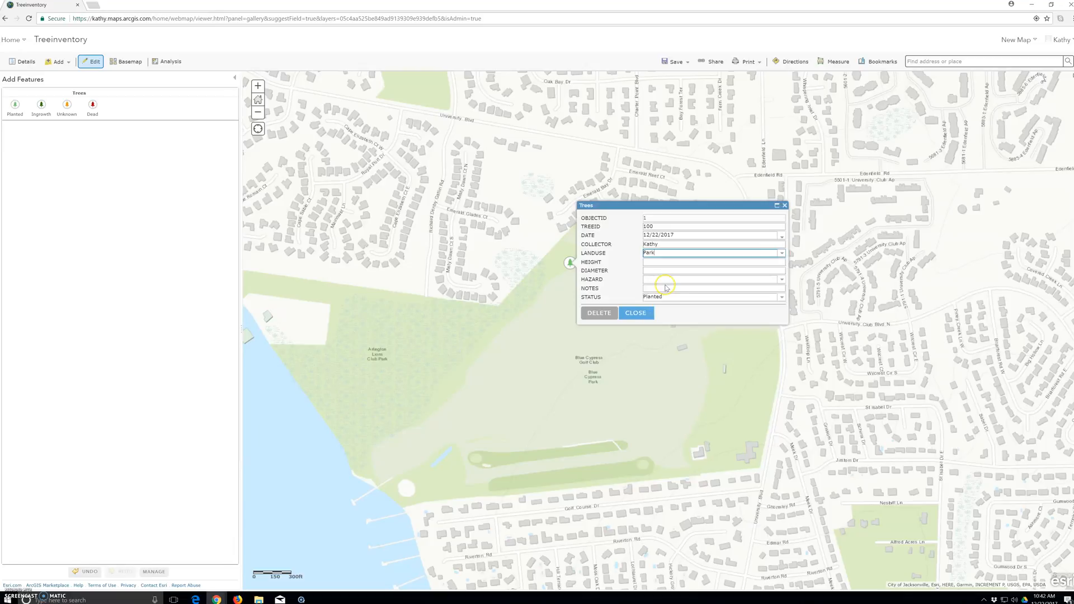
# Set the tree's HEIGHT to 25, DIAMETER to 3 and HAZARD to No, and close its record
pyautogui.click(663, 262)
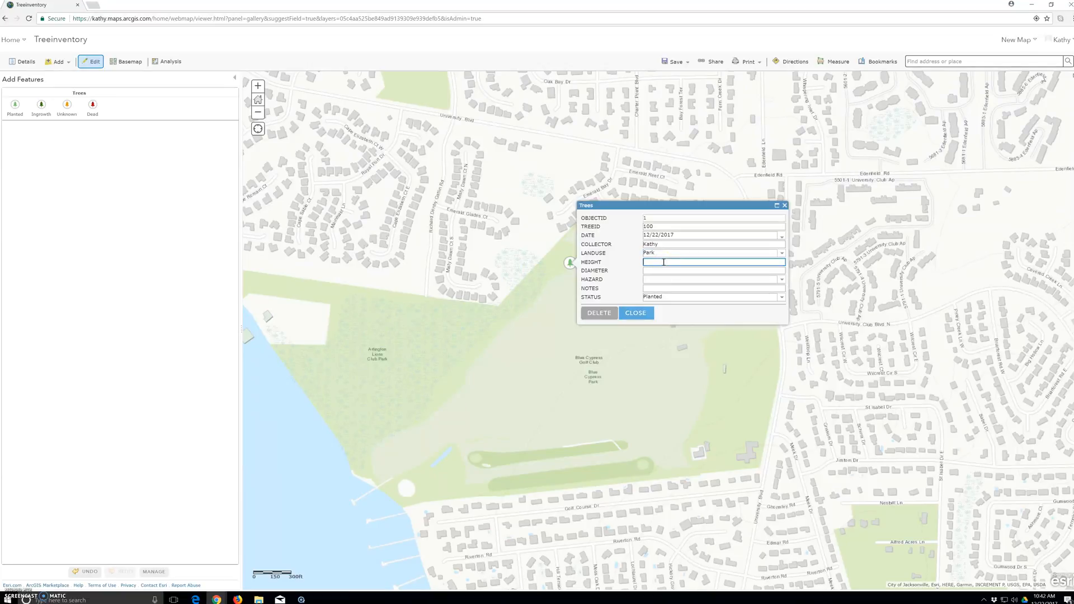
pyautogui.write('22')
pyautogui.press('BackSpace')
pyautogui.write('5')
pyautogui.click(660, 269)
pyautogui.write('3')
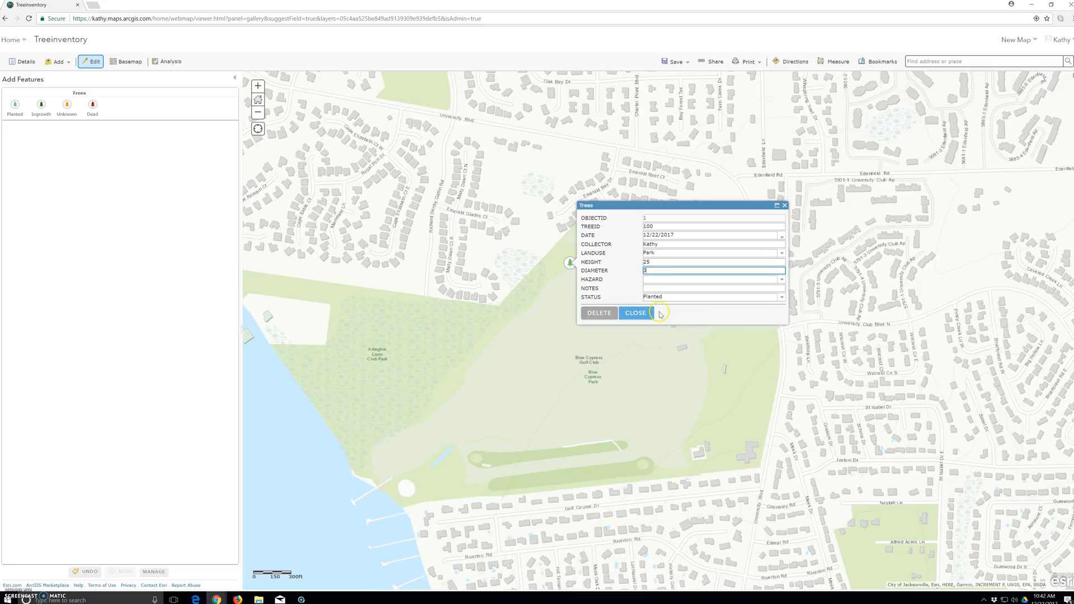
pyautogui.click(659, 278)
pyautogui.click(782, 280)
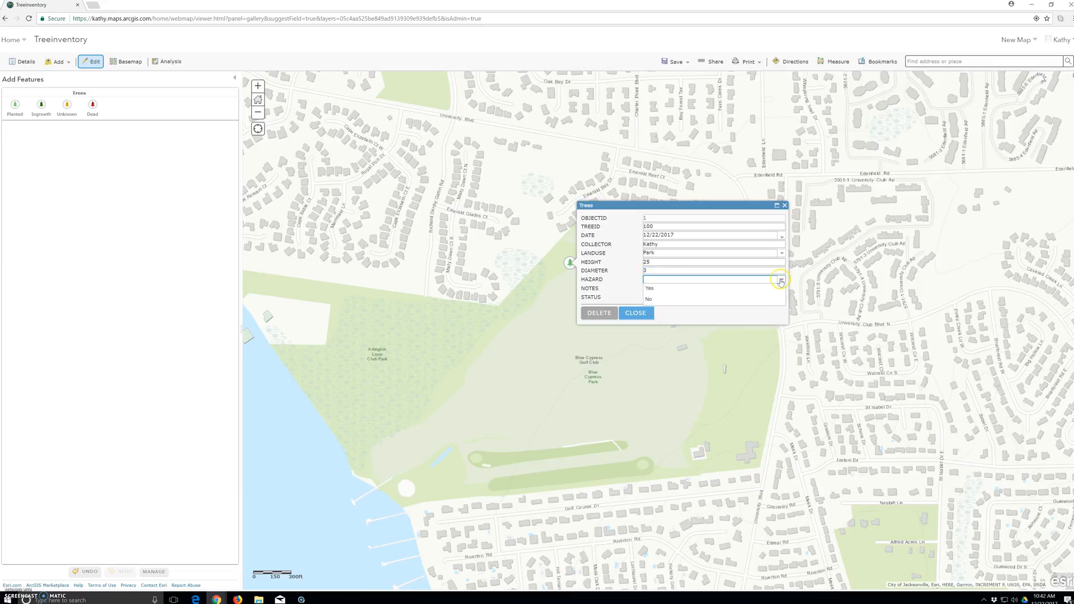
pyautogui.click(660, 298)
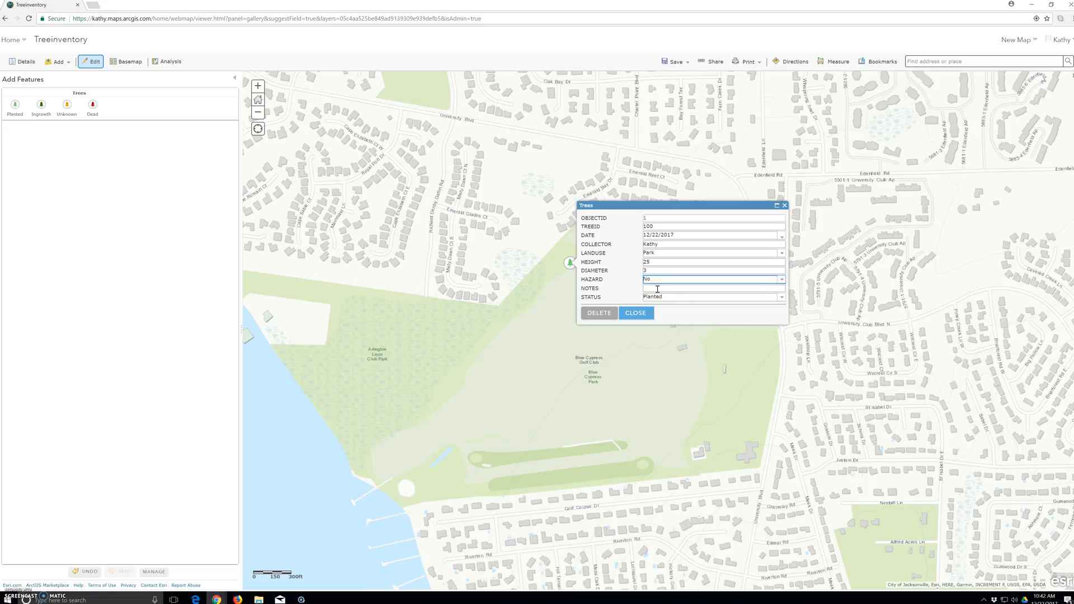
pyautogui.click(656, 297)
pyautogui.click(637, 314)
# Reopen the record of the planted tree to check its saved attributes, and close it again
pyautogui.click(568, 268)
pyautogui.click(570, 264)
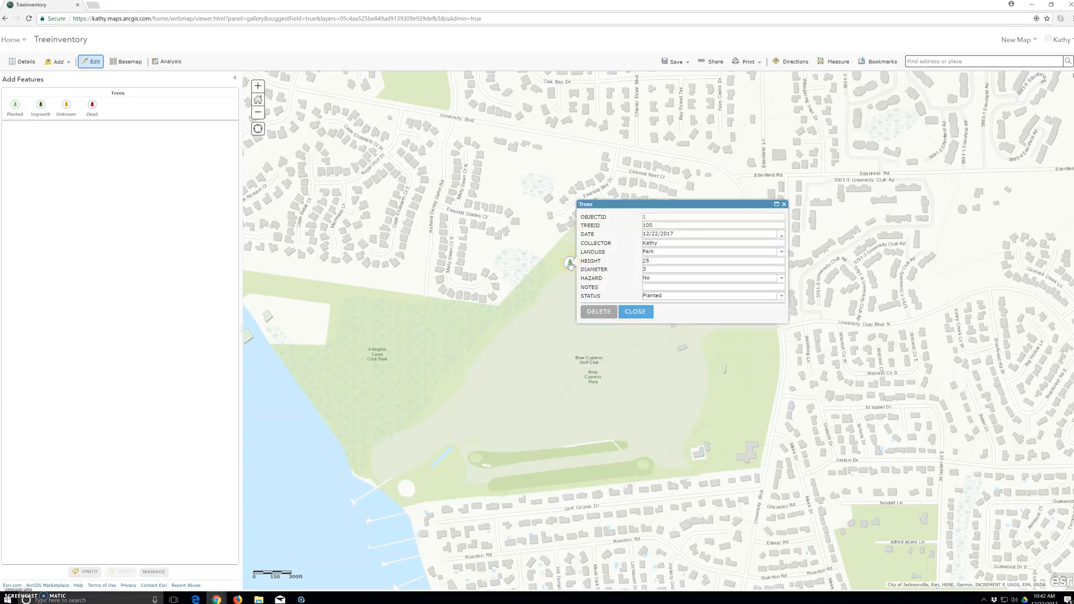
pyautogui.click(635, 312)
pyautogui.click(636, 443)
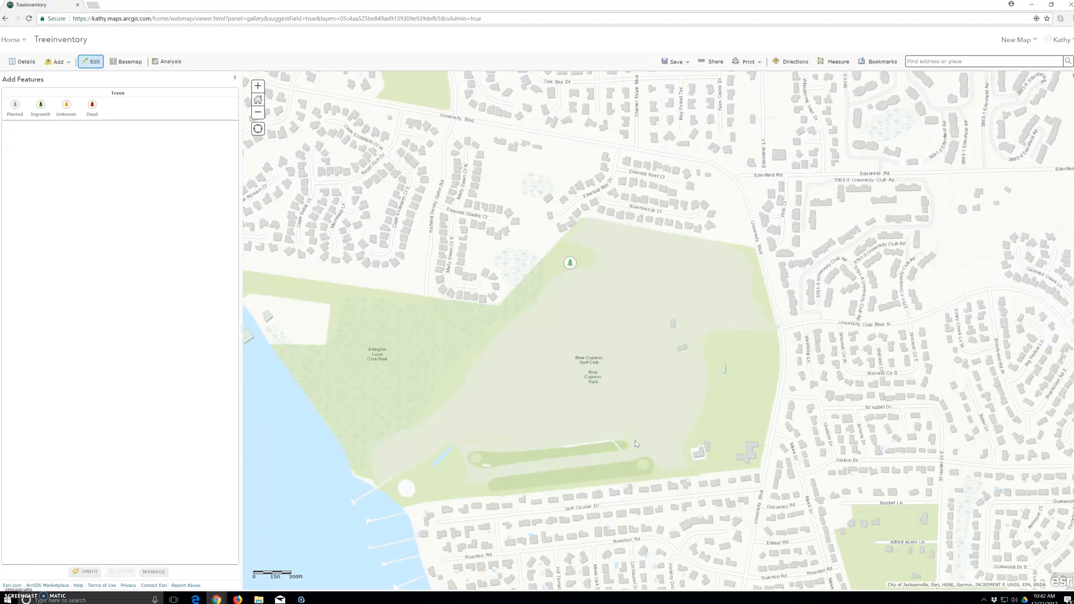
pyautogui.click(508, 385)
pyautogui.click(520, 315)
pyautogui.click(511, 357)
pyautogui.click(642, 464)
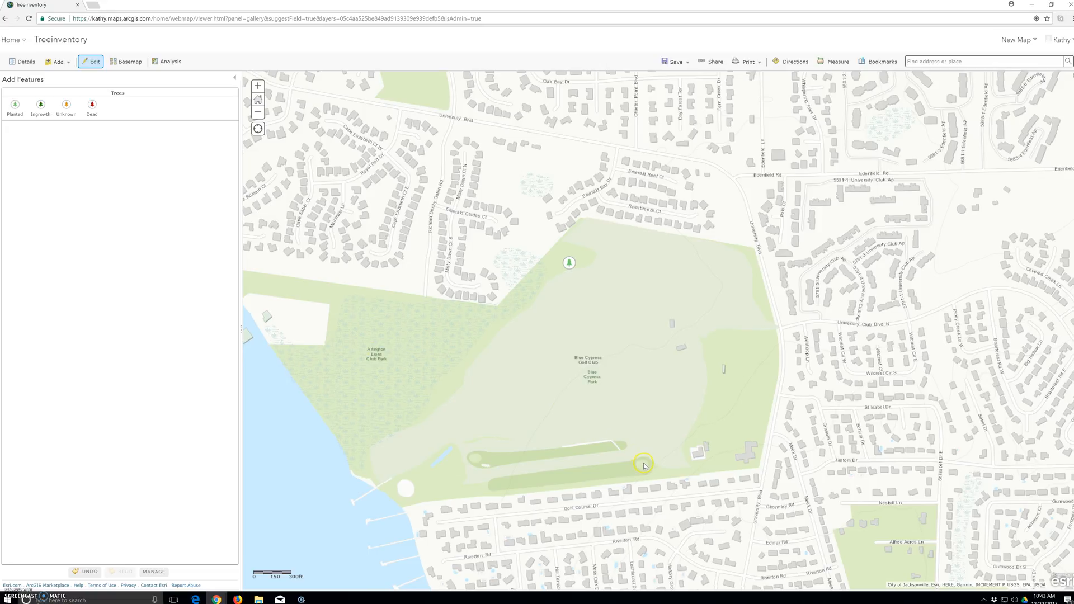
# Add a second Planted tree at the eastern end of the golf club's southern fairways, with TREEID 100 and DATE 12/22/2017
pyautogui.click(15, 106)
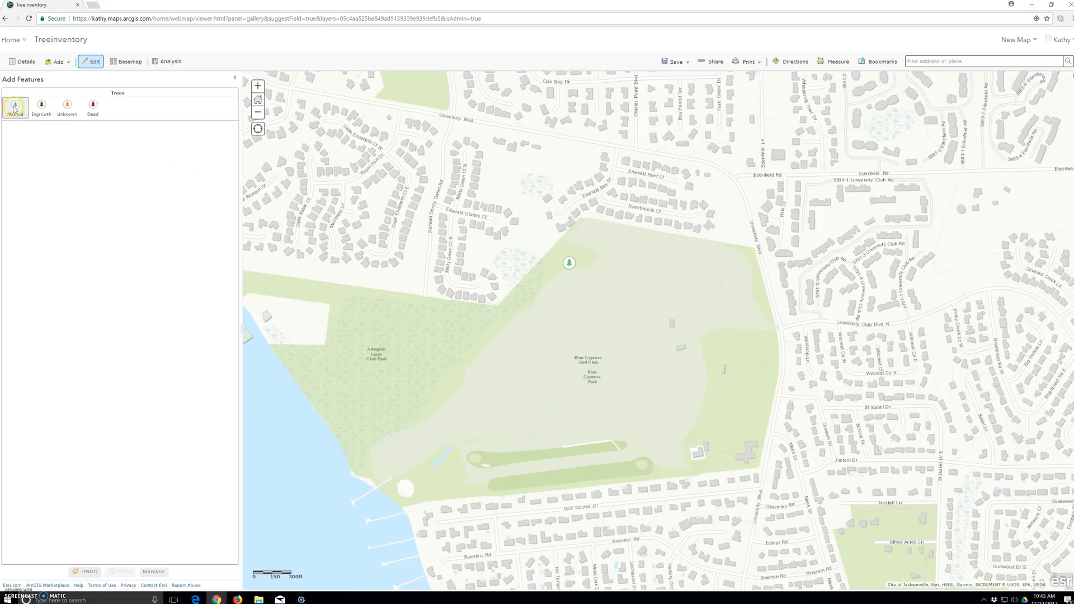
pyautogui.click(649, 460)
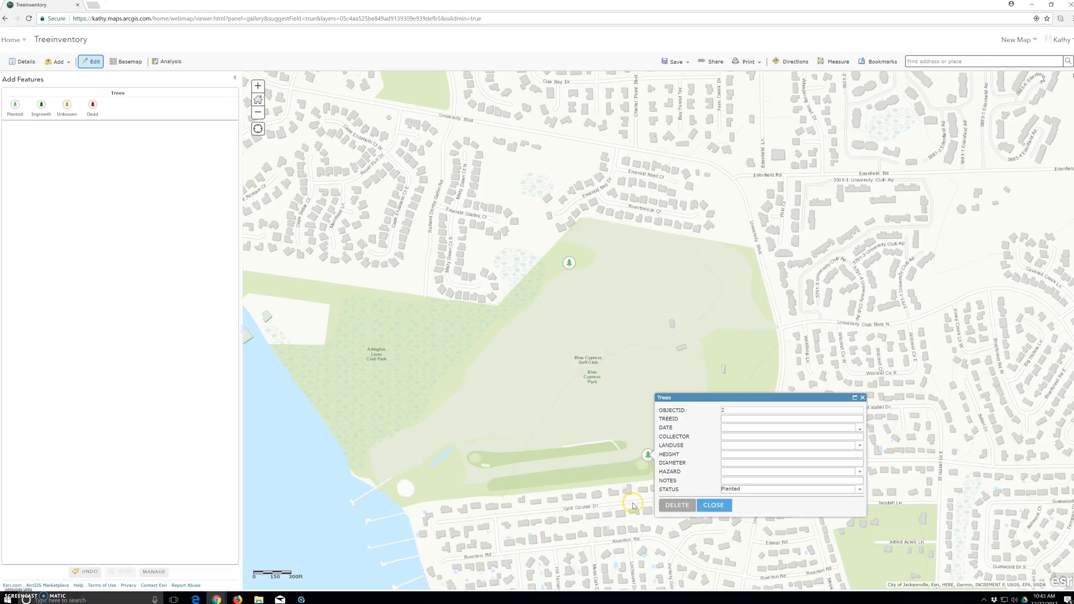
pyautogui.click(743, 420)
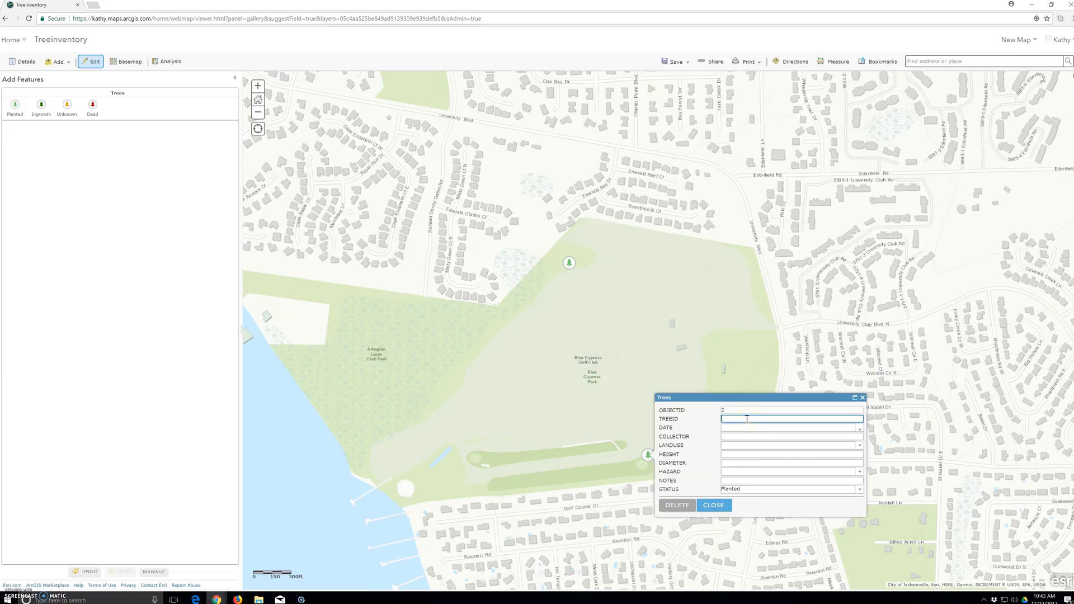
pyautogui.write('100')
pyautogui.press('Tab')
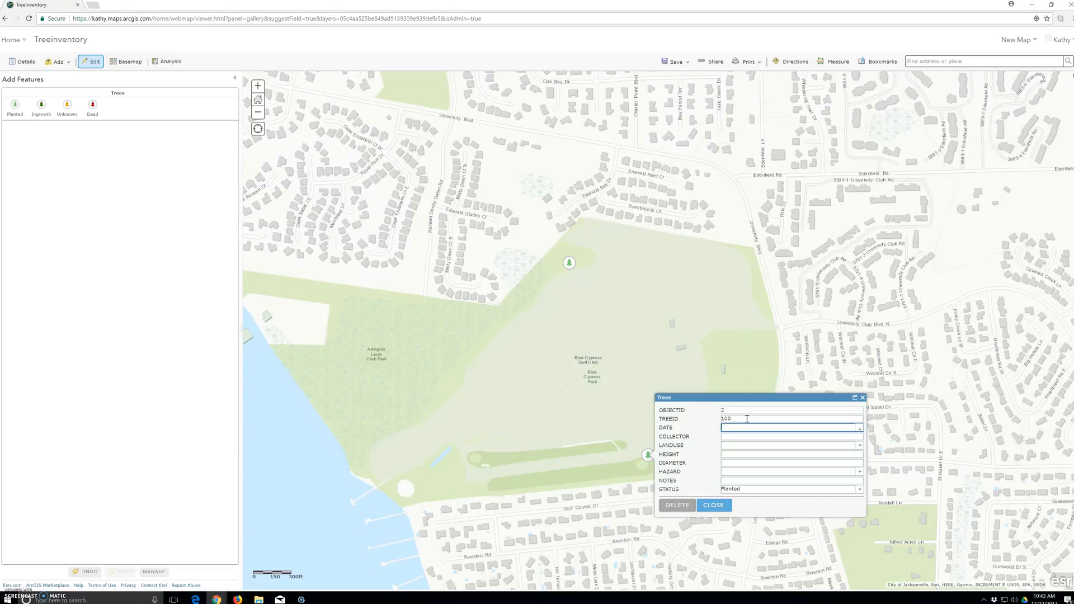
pyautogui.click(859, 429)
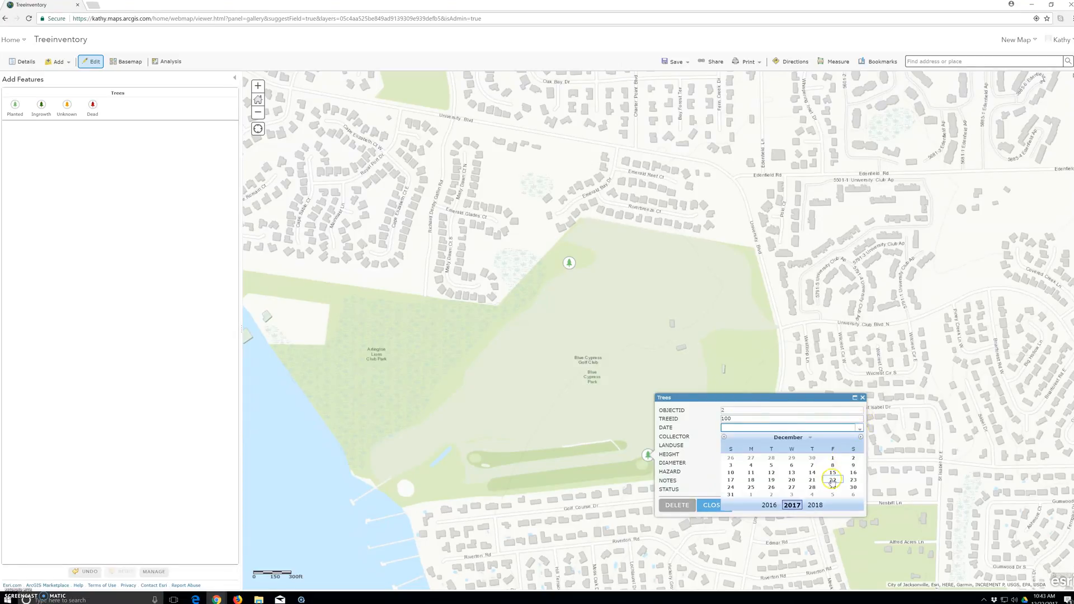
pyautogui.click(832, 482)
# Enter the collector's first name and set LANDUSE to Residential for the second tree
pyautogui.click(755, 441)
pyautogui.write('Kathy')
pyautogui.click(764, 446)
pyautogui.click(859, 447)
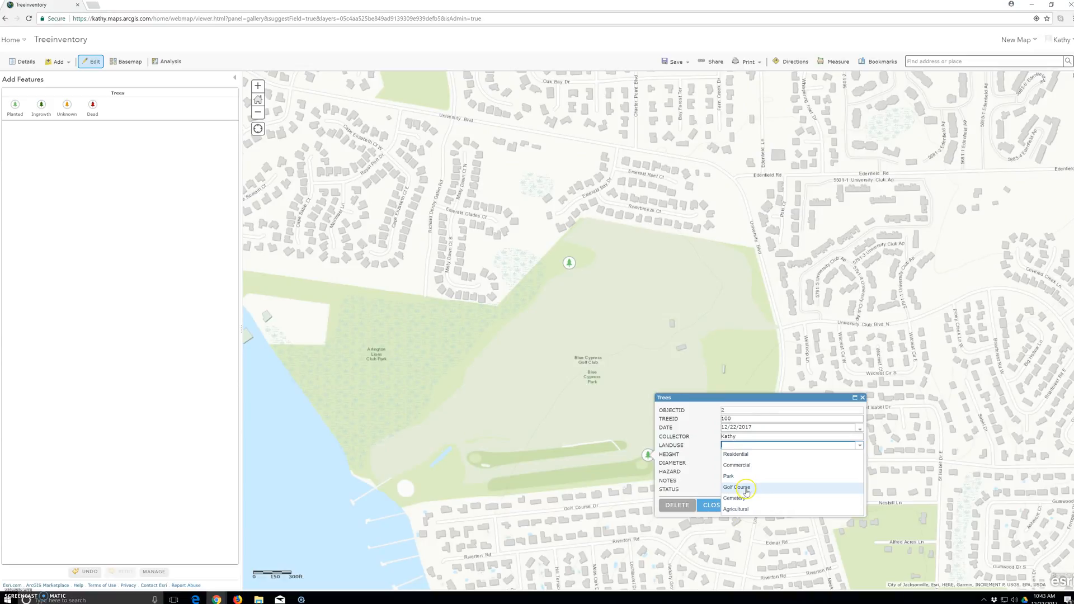
pyautogui.click(750, 454)
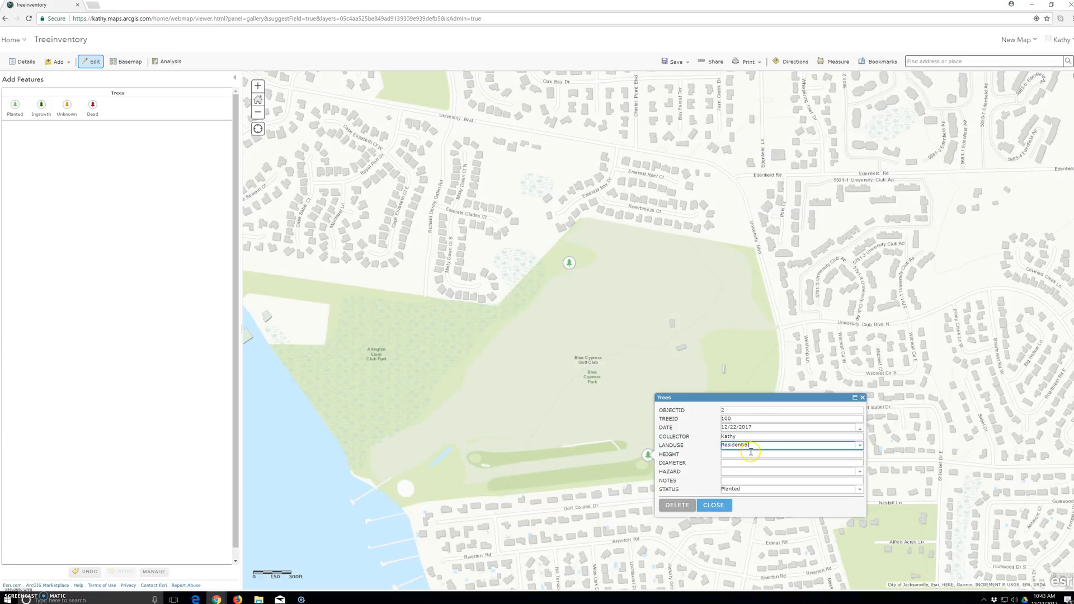
# Set the second tree's HEIGHT to 22, DIAMETER to 4 and HAZARD to No, and close its record
pyautogui.click(740, 456)
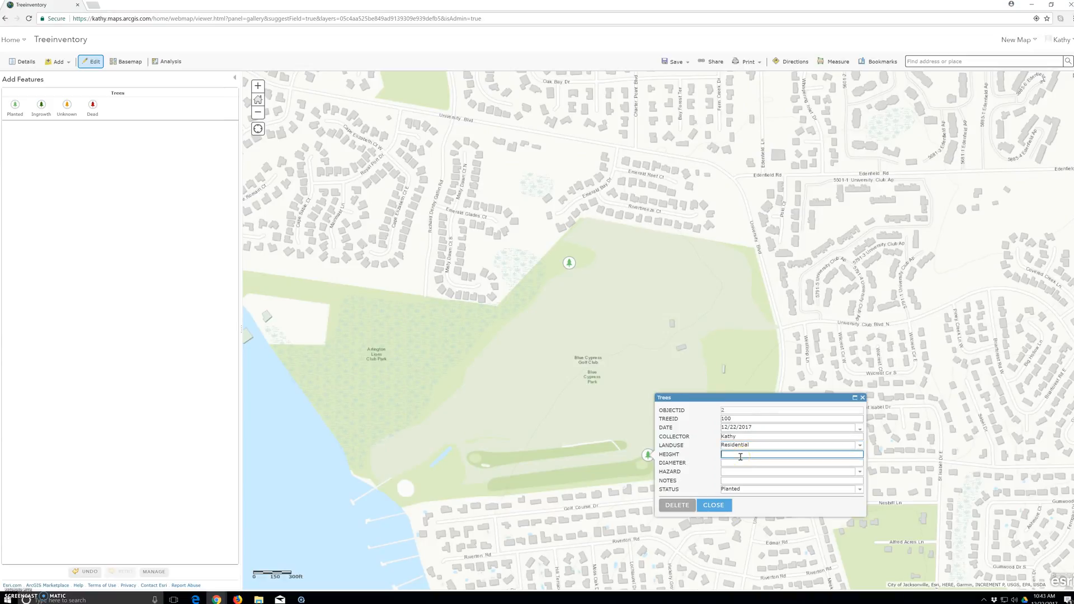
pyautogui.click(742, 464)
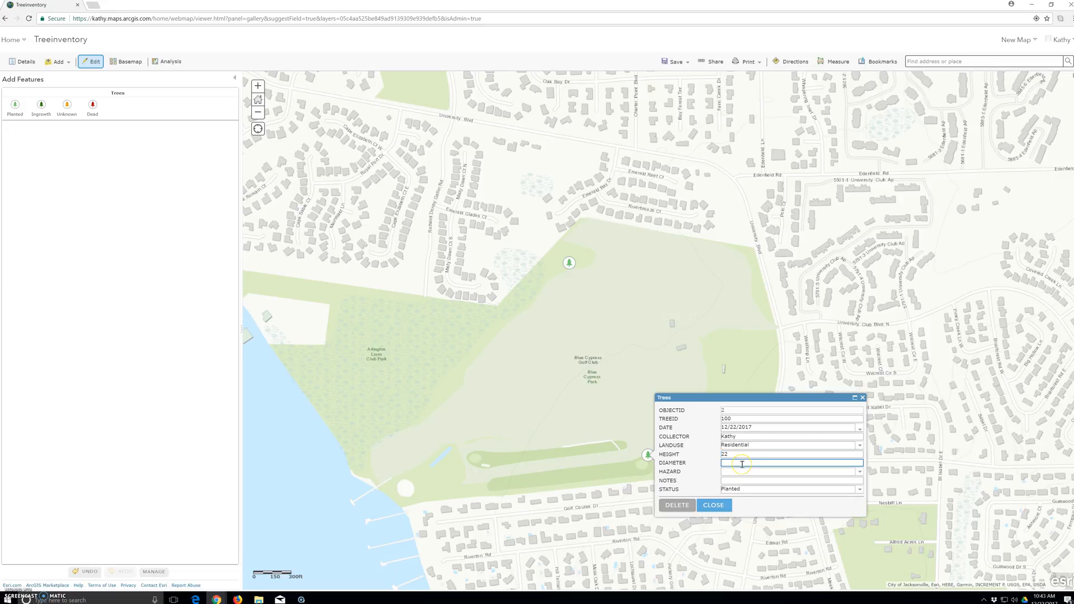
pyautogui.click(859, 472)
pyautogui.click(726, 491)
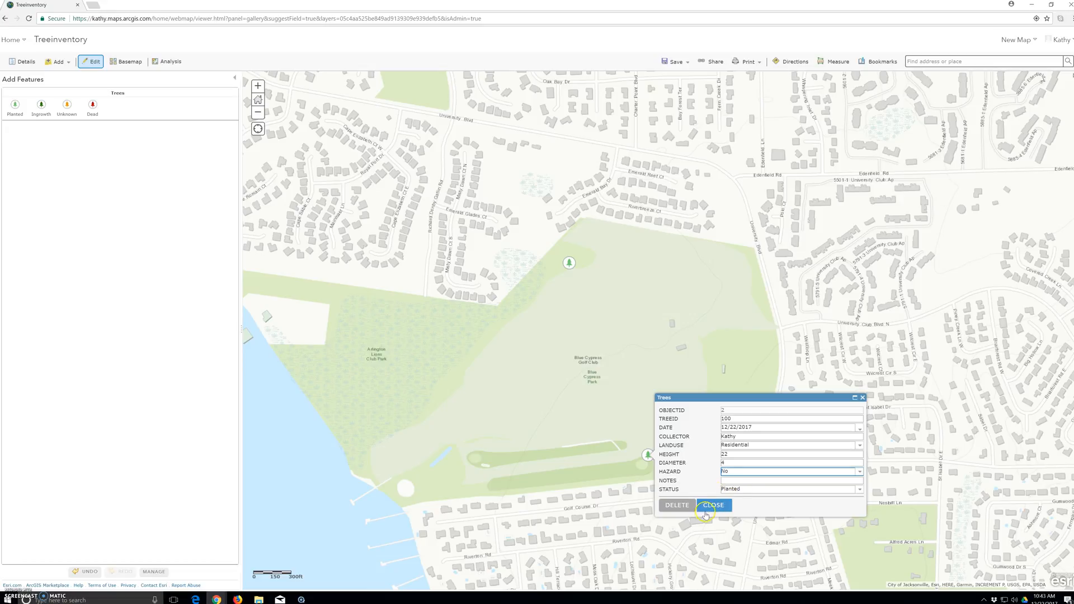
pyautogui.click(714, 507)
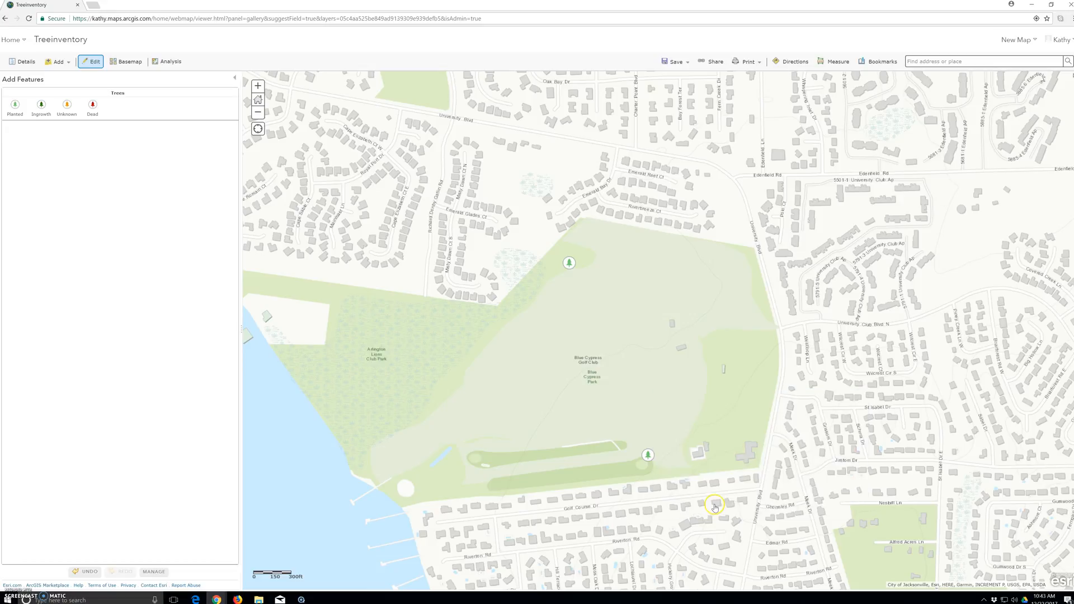
# Add an Ingrowth tree just southeast of the Blue Cypress Park label, with TREEID 100 and DATE 12/22/2017
pyautogui.click(42, 104)
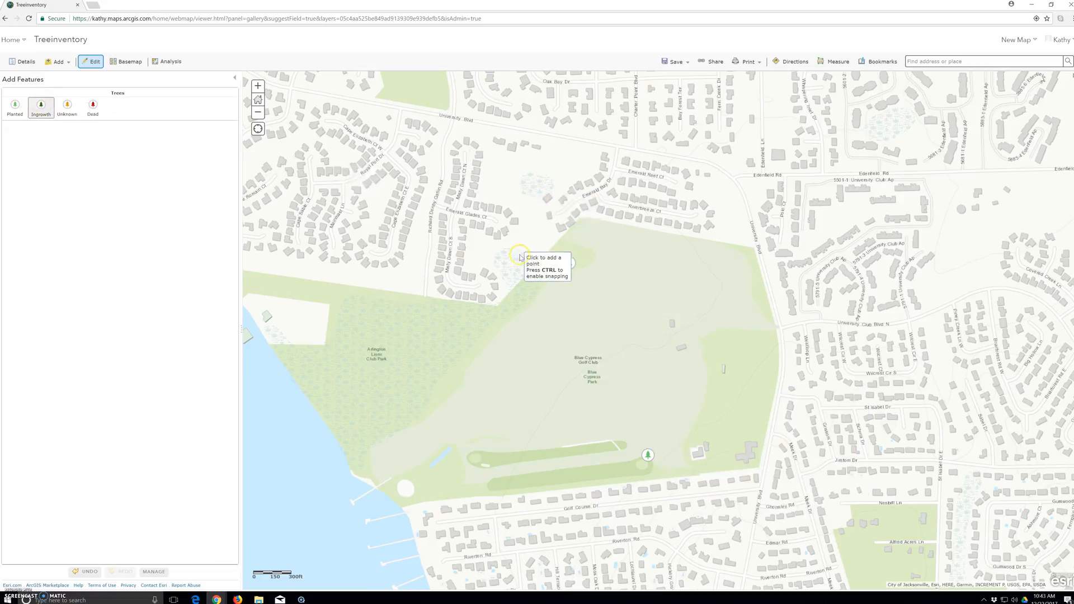
pyautogui.click(611, 398)
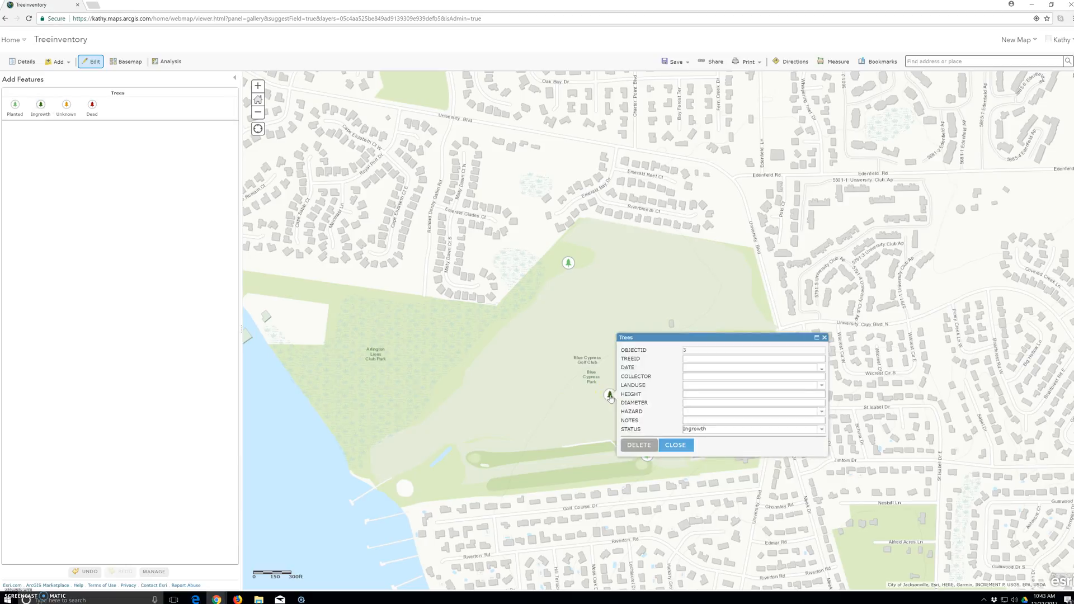
pyautogui.click(698, 359)
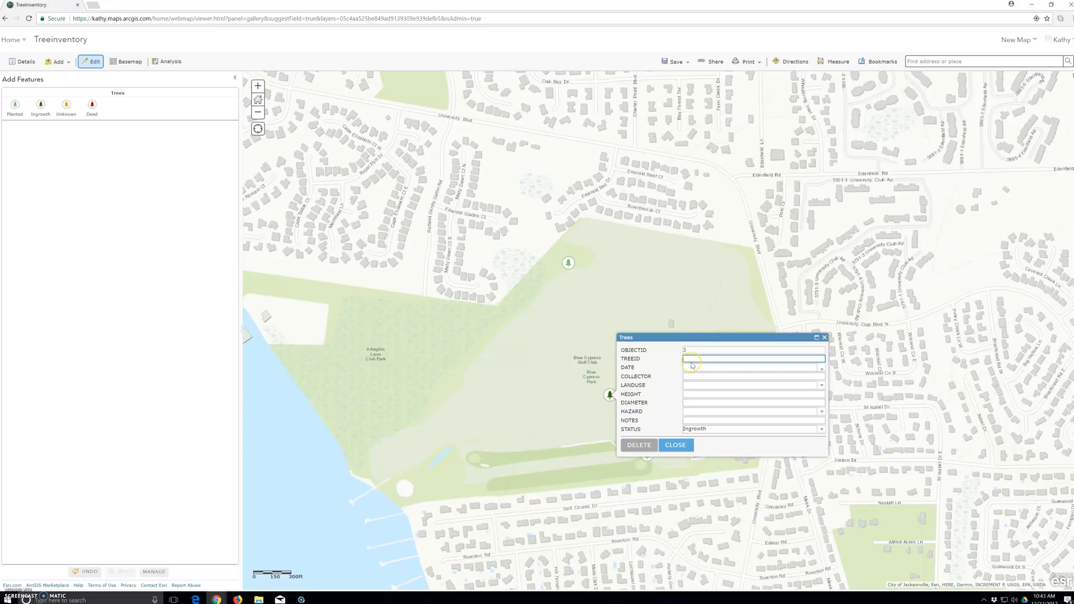
pyautogui.press('Tab')
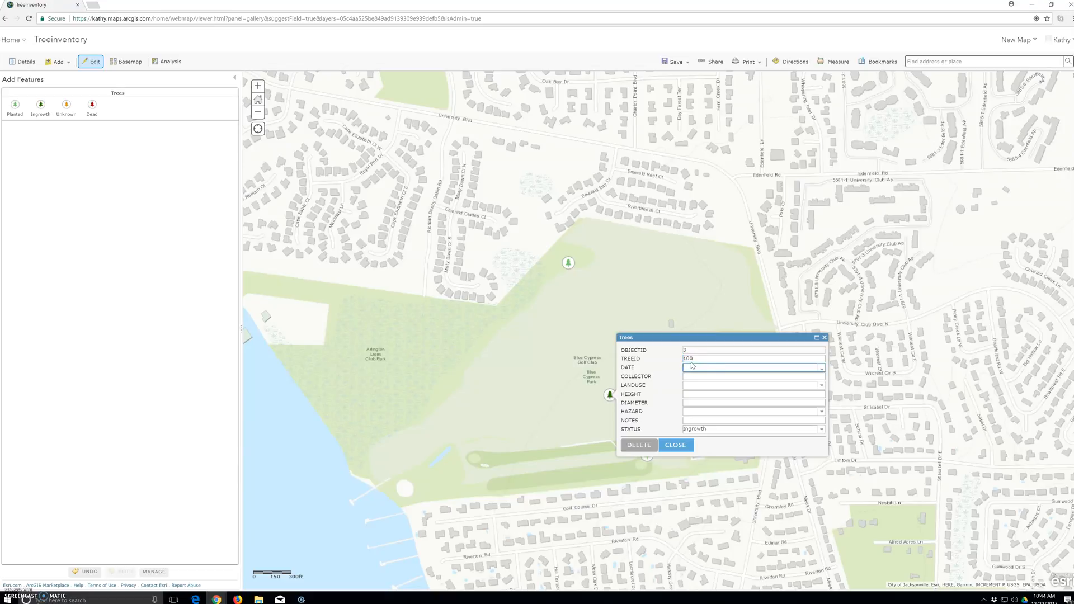
pyautogui.click(821, 369)
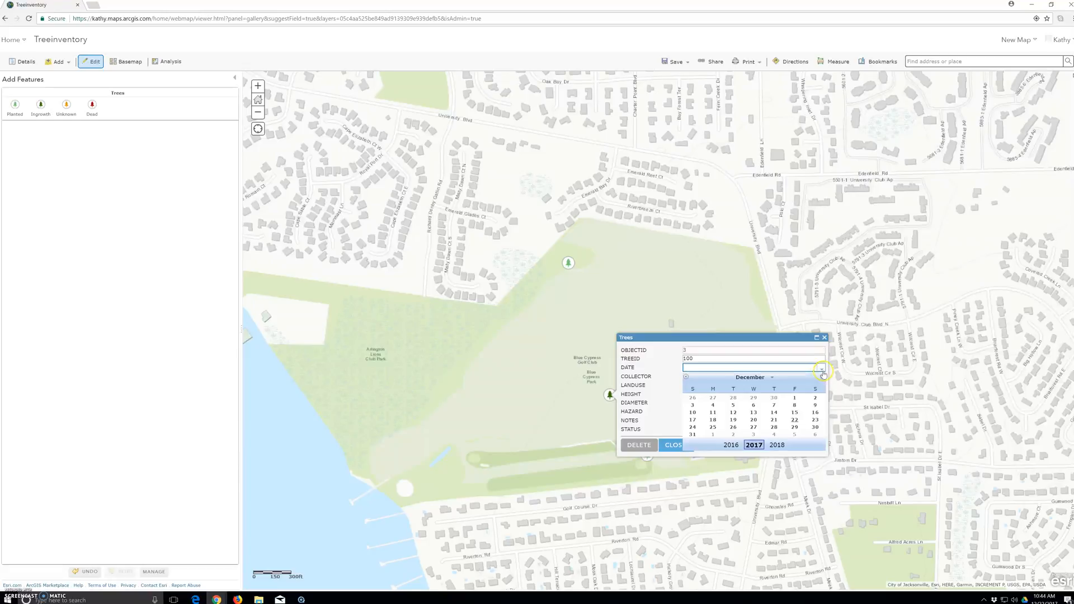
pyautogui.click(794, 419)
# Enter the collector's first name and set LANDUSE to Golf Course for the Ingrowth tree
pyautogui.click(699, 378)
pyautogui.write('Kathy')
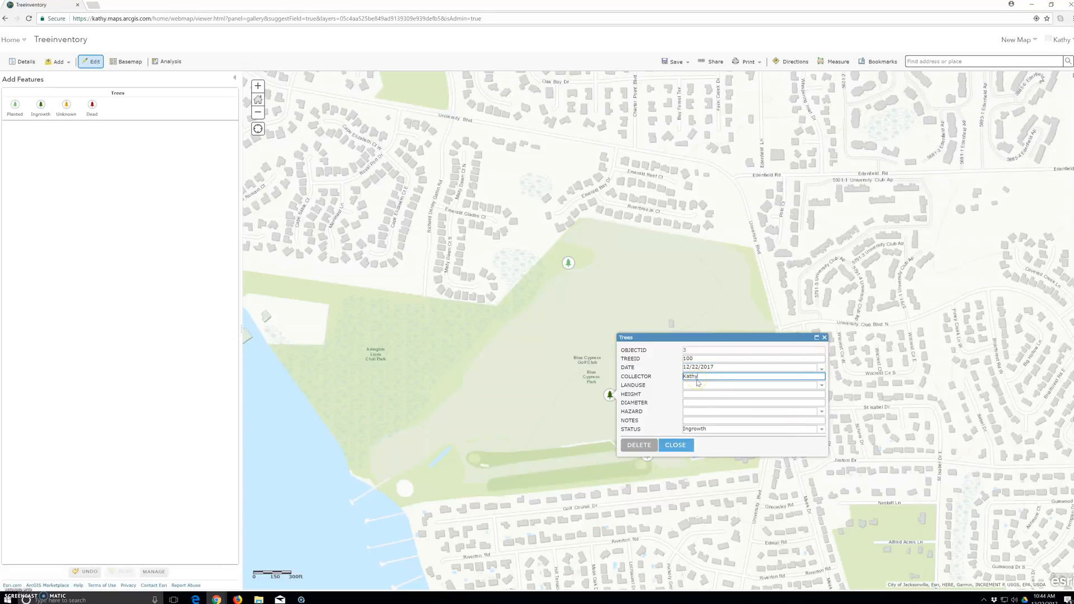
pyautogui.click(821, 385)
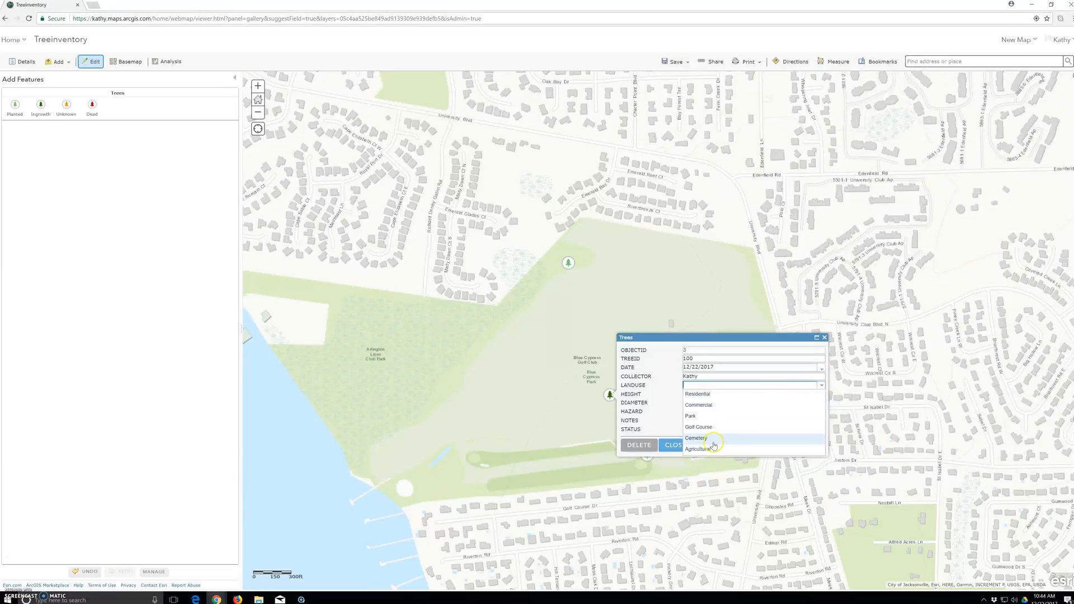
pyautogui.click(700, 427)
# Set the Ingrowth tree's HEIGHT to 46, DIAMETER to 6, HAZARD to Yes and NOTES to "Something stinks", and close its record
pyautogui.click(699, 394)
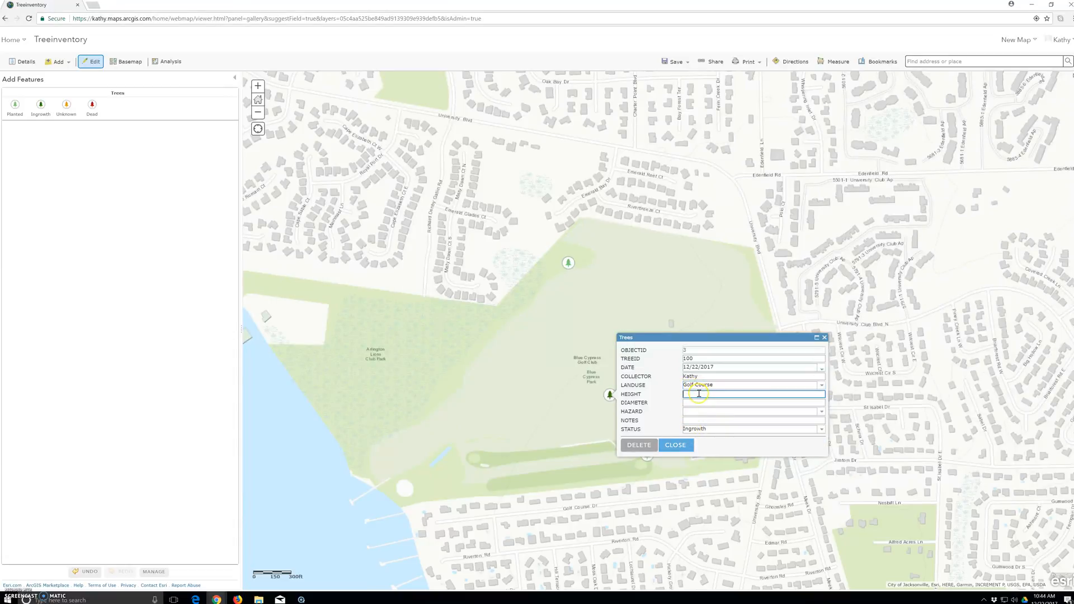
pyautogui.write('46')
pyautogui.click(711, 403)
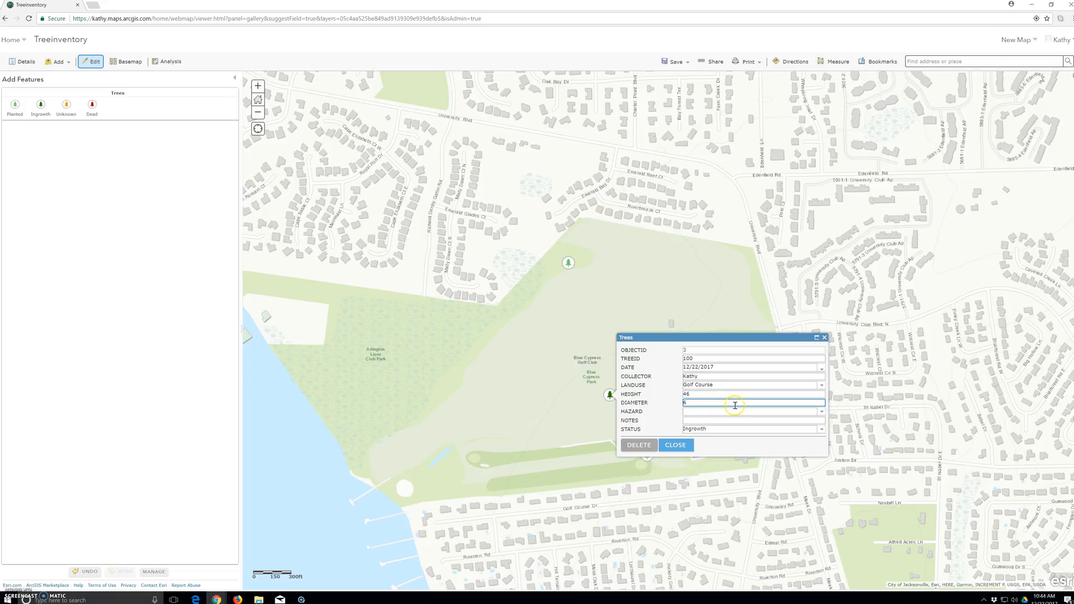
pyautogui.click(822, 413)
pyautogui.click(699, 420)
pyautogui.click(717, 420)
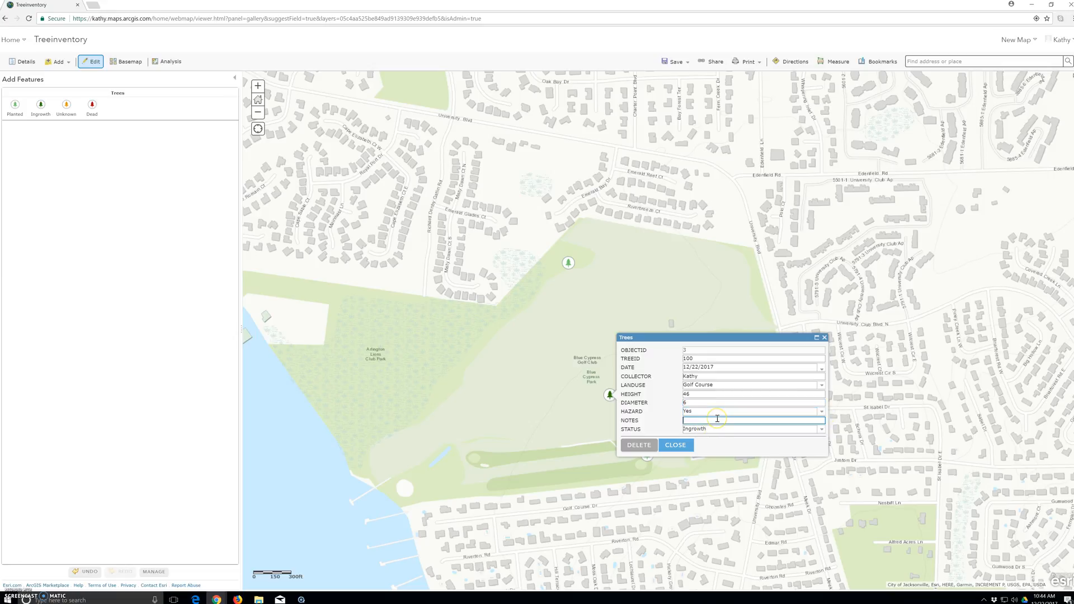
pyautogui.write('Something stink')
pyautogui.click(675, 445)
# Add an Unknown tree beside the small buildings northeast of the golf club label, with TREEID 100 and DATE 12/22/2017
pyautogui.click(65, 105)
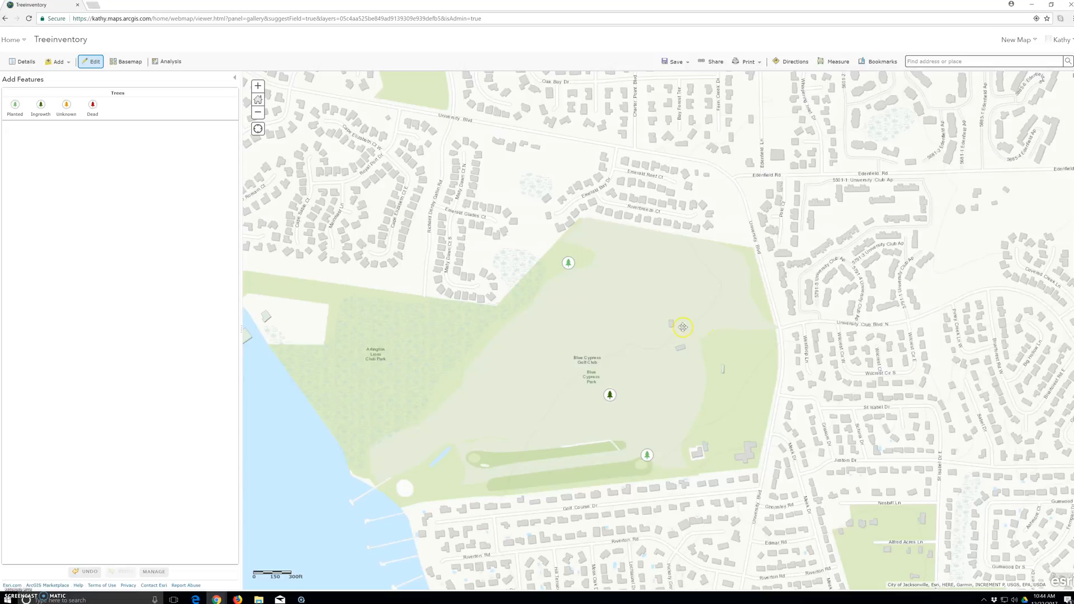
pyautogui.click(67, 106)
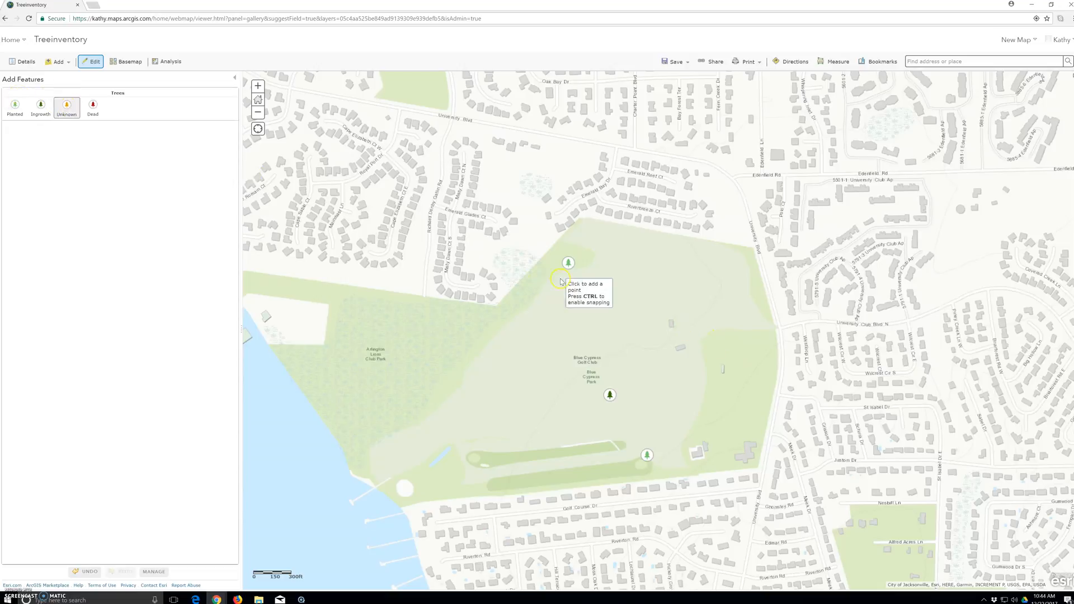
pyautogui.click(684, 325)
pyautogui.click(762, 284)
pyautogui.click(761, 283)
pyautogui.write('100')
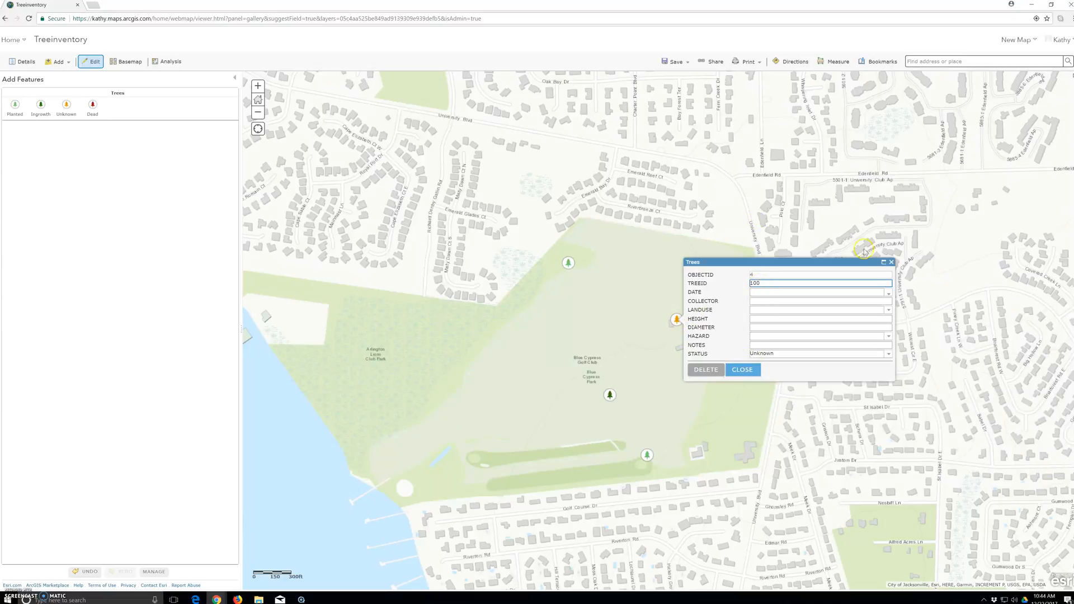
pyautogui.click(888, 293)
pyautogui.click(862, 344)
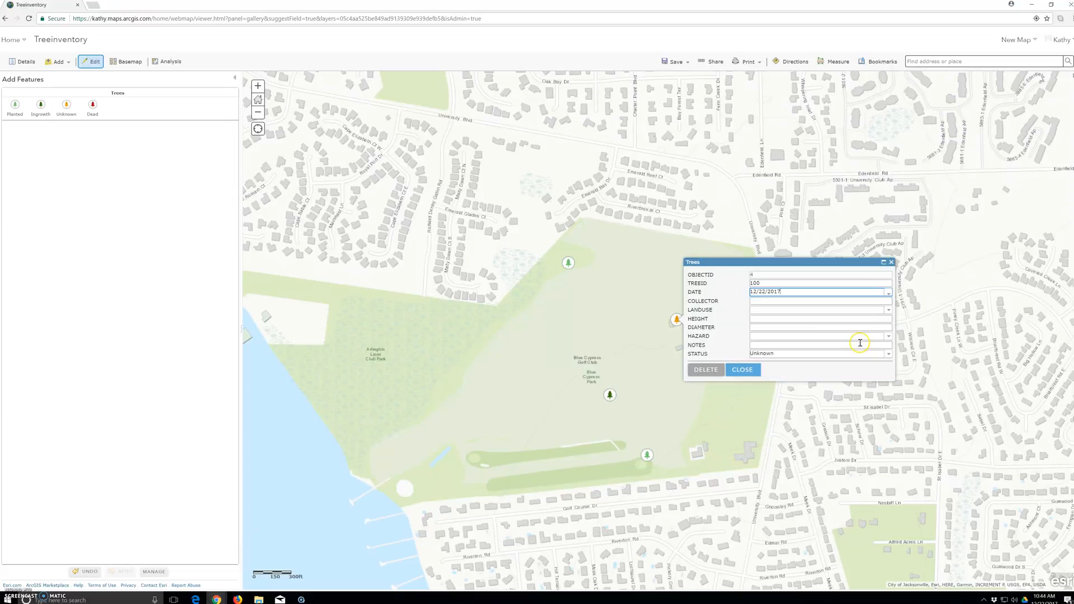
# Enter the collector's first name and set LANDUSE to Cemetery for the Unknown tree
pyautogui.click(771, 303)
pyautogui.write('Kathy')
pyautogui.click(894, 313)
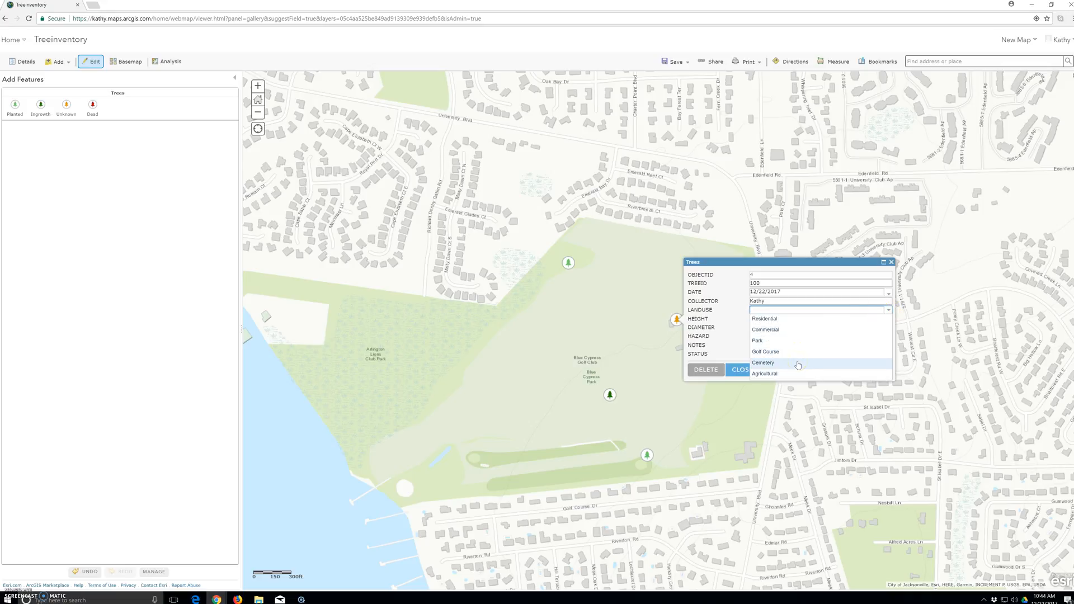
pyautogui.click(798, 365)
# Set the Unknown tree's HEIGHT to 10, DIAMETER to 1 and HAZARD to No, and close its record
pyautogui.click(758, 319)
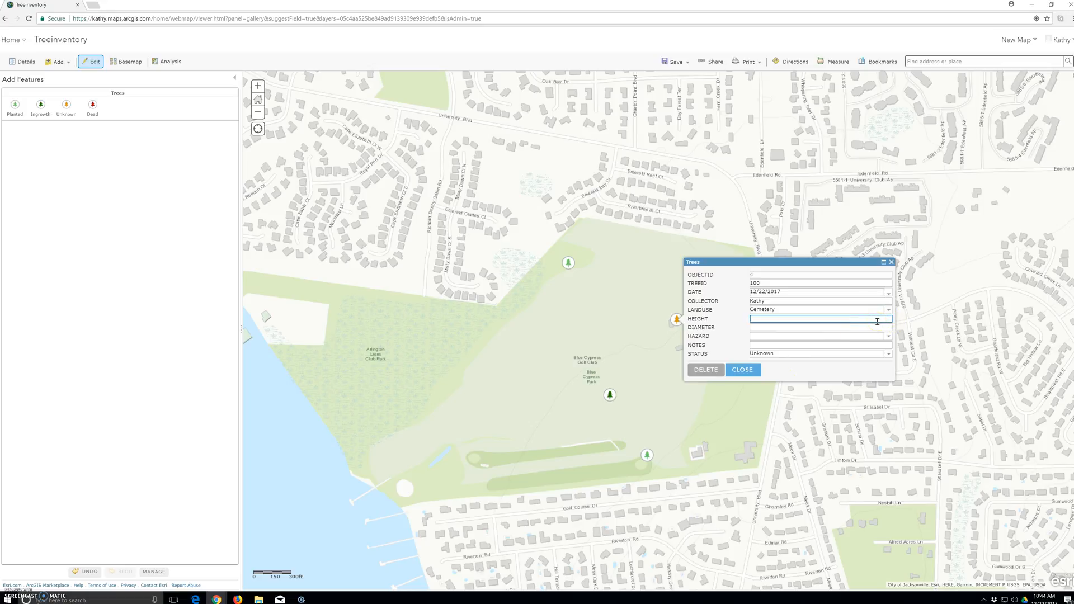
pyautogui.write('10')
pyautogui.click(855, 325)
pyautogui.click(888, 336)
pyautogui.click(770, 362)
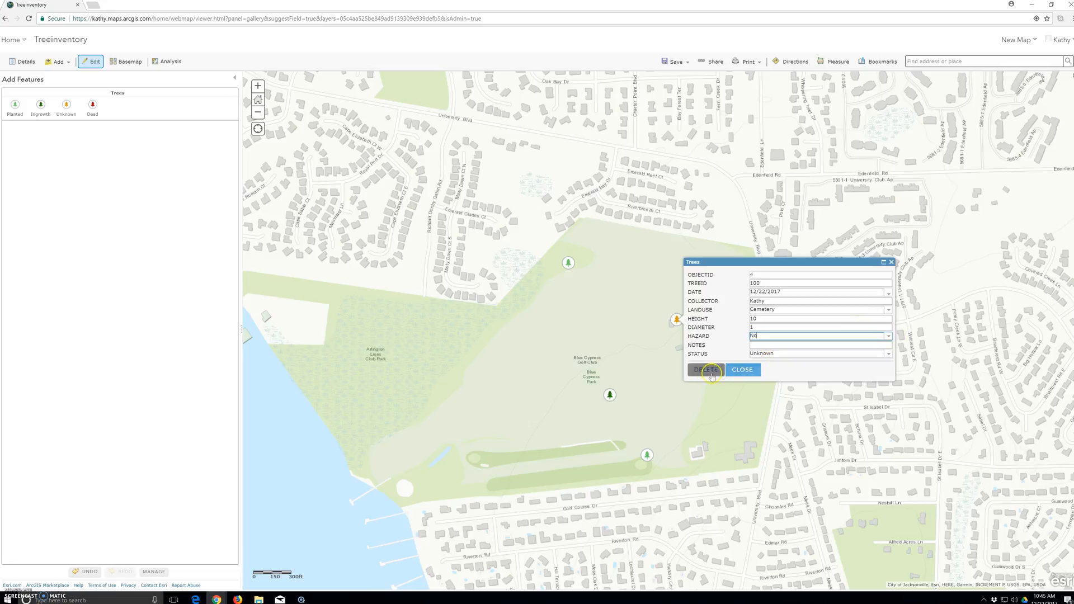
pyautogui.click(743, 370)
# Add a Dead tree on the golf course's northern edge near University Blvd, with TREEID 100 and DATE 12/29/2017
pyautogui.click(92, 106)
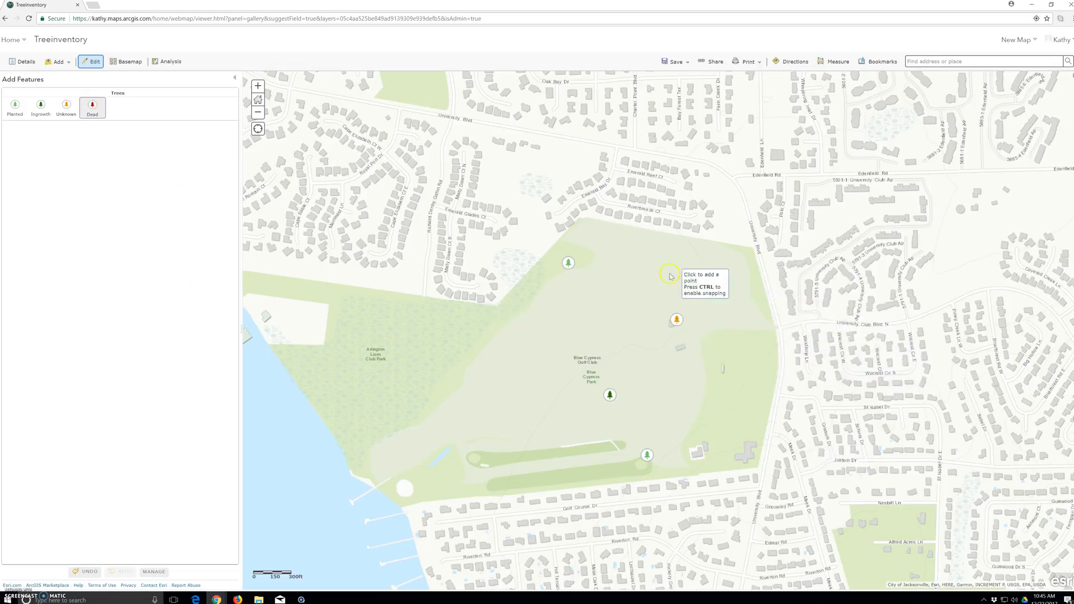
pyautogui.click(706, 233)
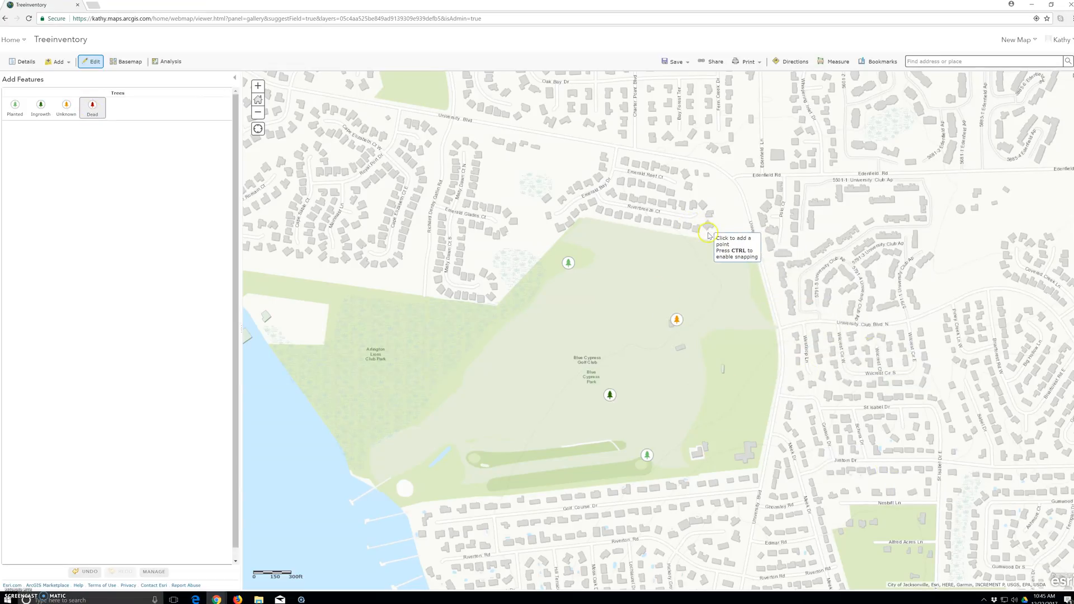
pyautogui.write('100')
pyautogui.press('Tab')
pyautogui.click(918, 205)
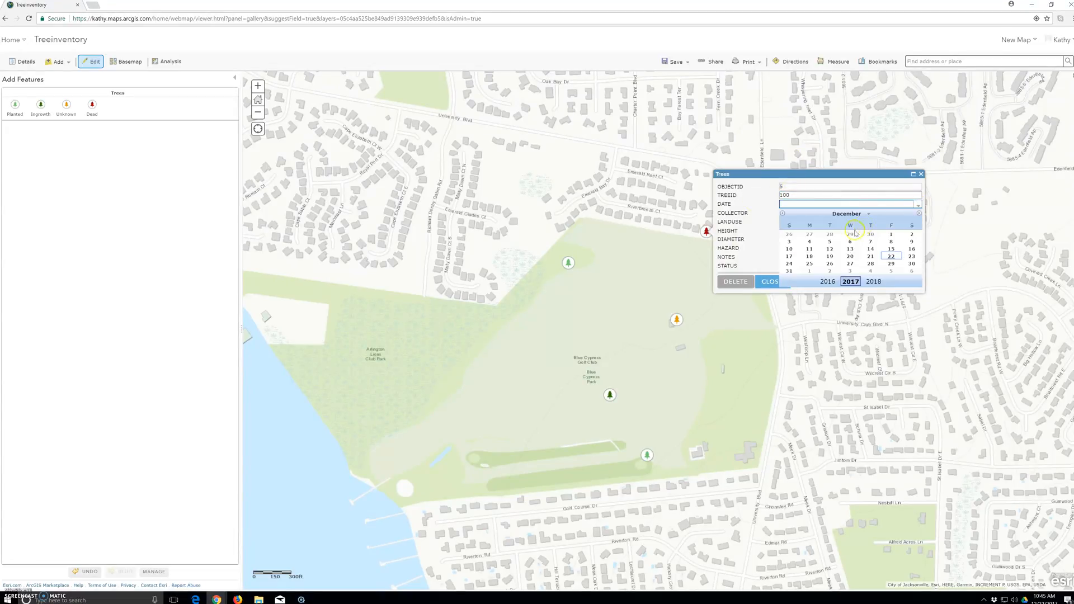
pyautogui.click(893, 264)
# Enter the collector's first name and set LANDUSE to Residential for the Dead tree
pyautogui.click(820, 213)
pyautogui.write('Kat')
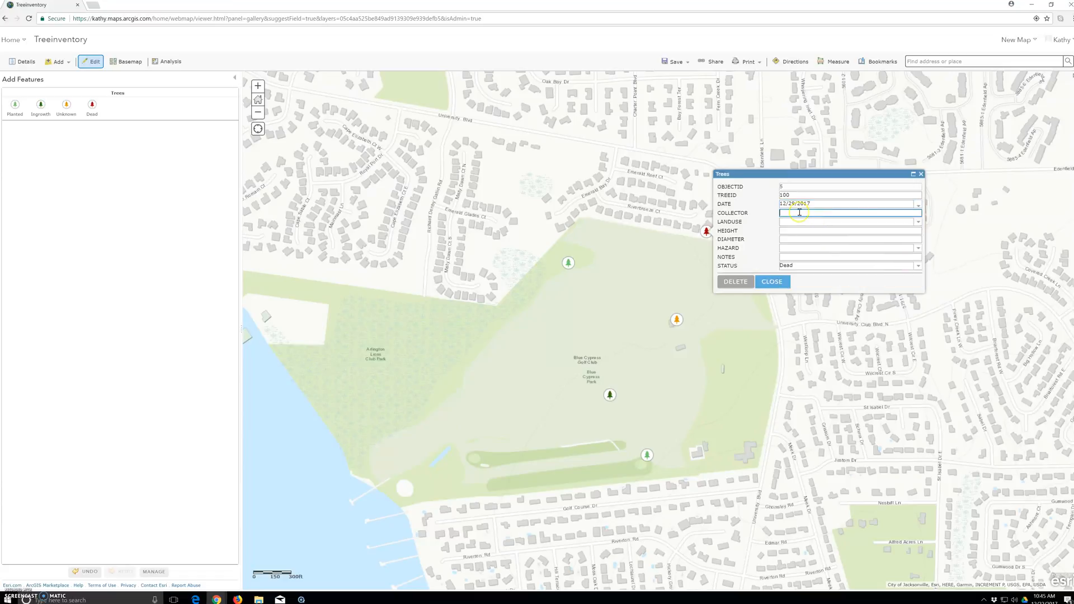
pyautogui.write('hy')
pyautogui.click(828, 222)
pyautogui.click(916, 222)
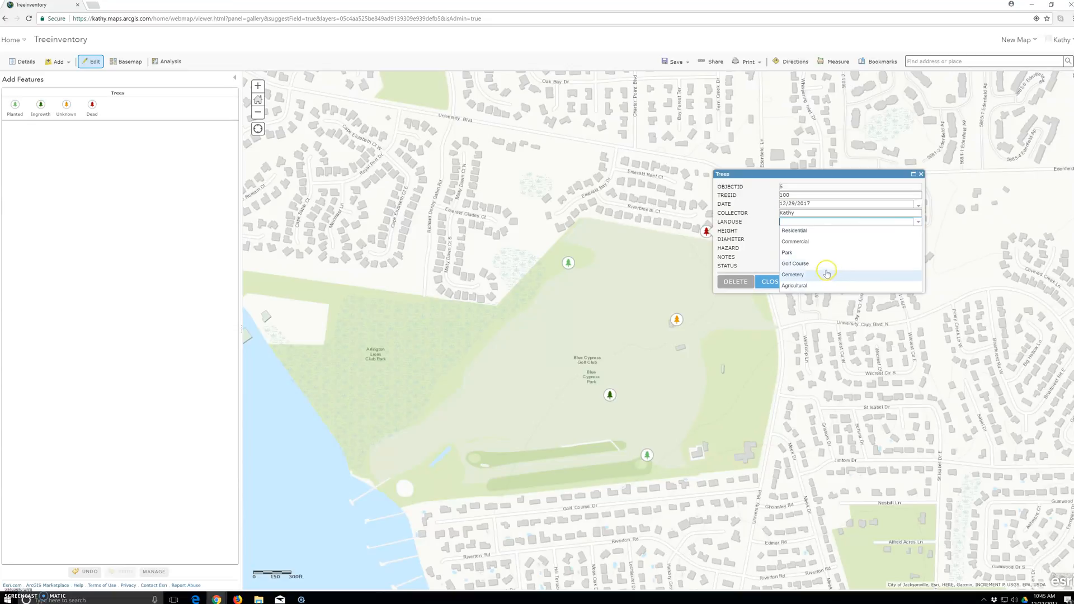
pyautogui.click(809, 231)
# Set the Dead tree's HEIGHT to 5, DIAMETER to 3 and HAZARD to Yes, and close its record
pyautogui.click(799, 231)
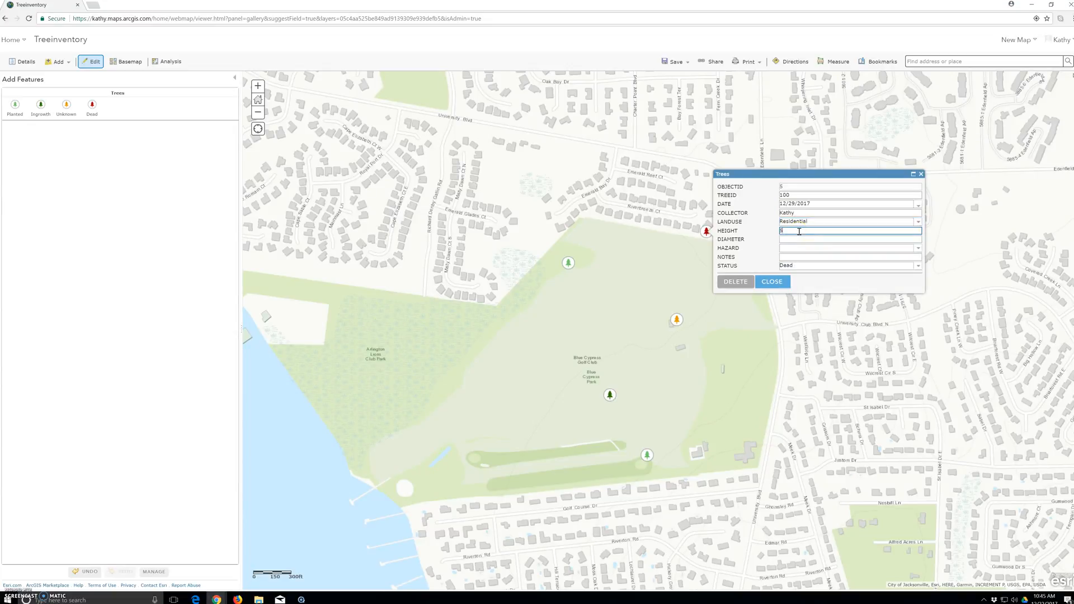
pyautogui.click(821, 240)
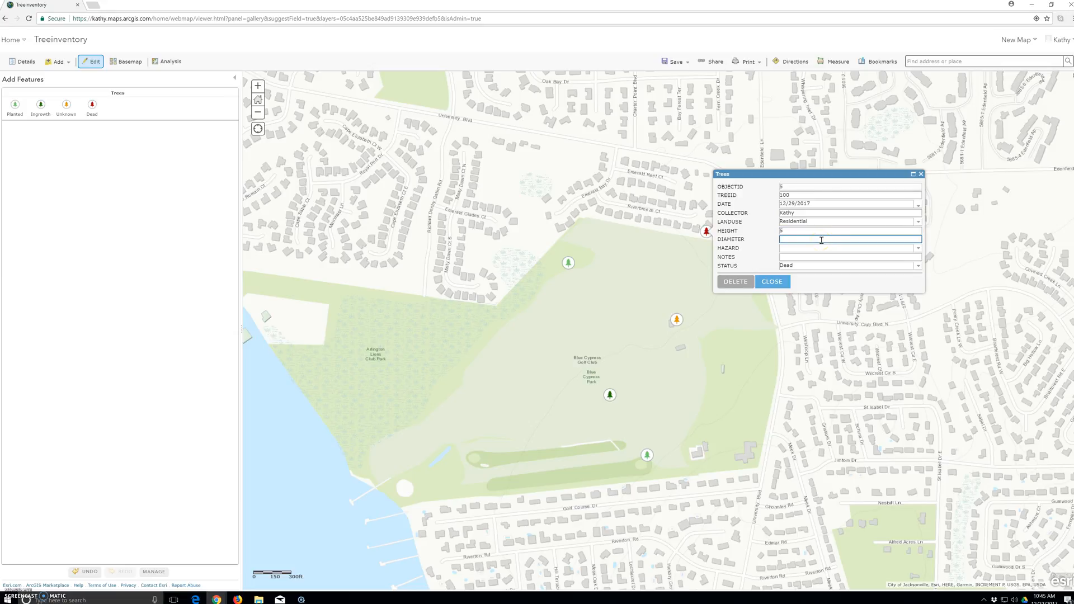
pyautogui.write('3')
pyautogui.click(897, 250)
pyautogui.click(897, 256)
pyautogui.click(772, 282)
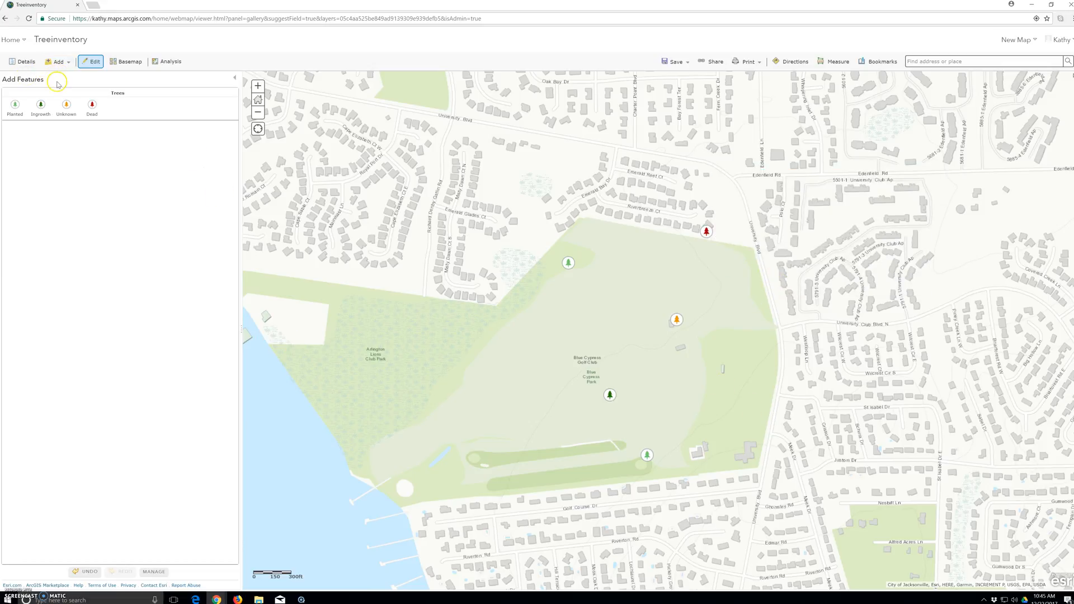
# Start saving the web map with the title "Tree Inventory" and the tags trees, inventory and collector
pyautogui.click(675, 62)
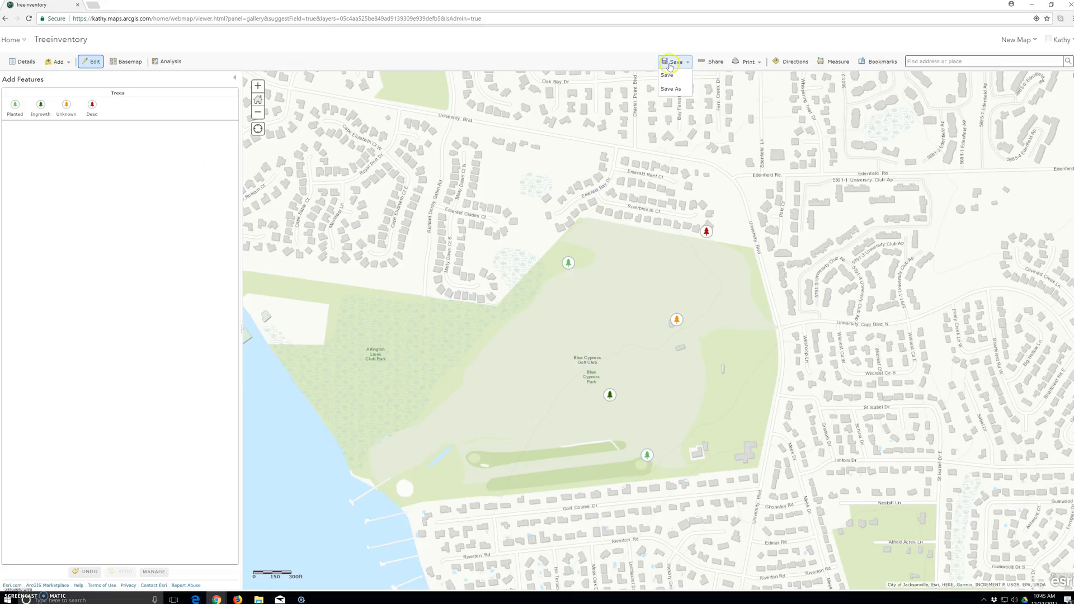
pyautogui.click(675, 76)
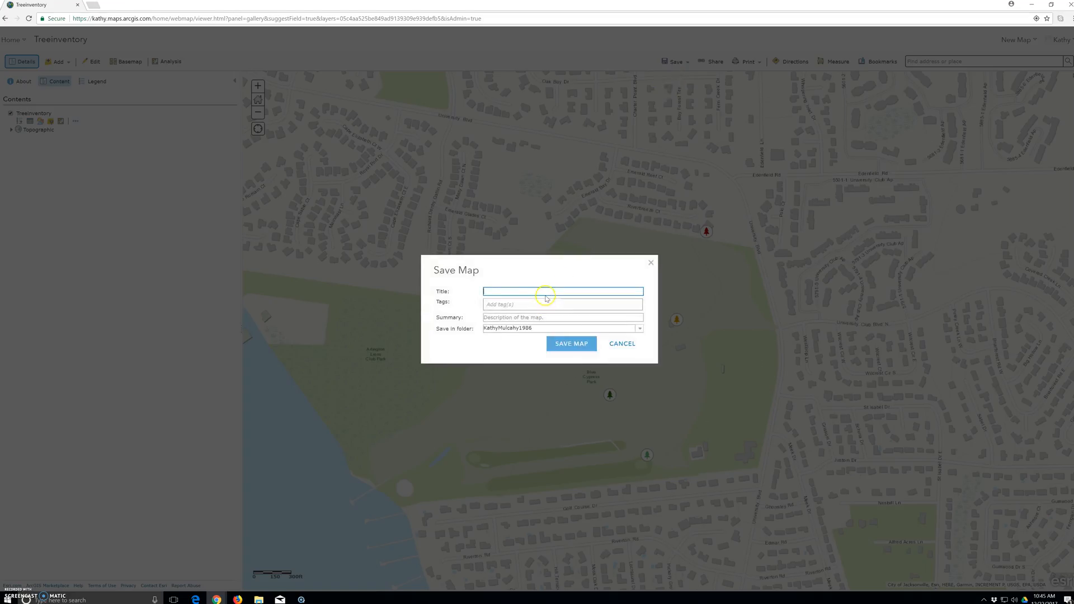
pyautogui.write('Tree Inventory')
pyautogui.click(538, 305)
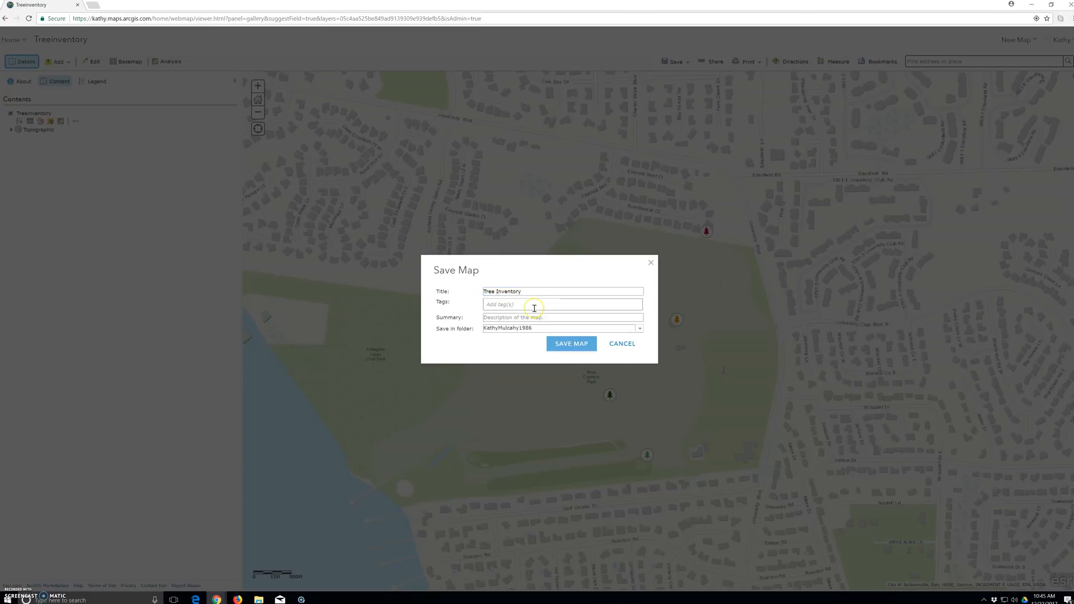
pyautogui.write('tree')
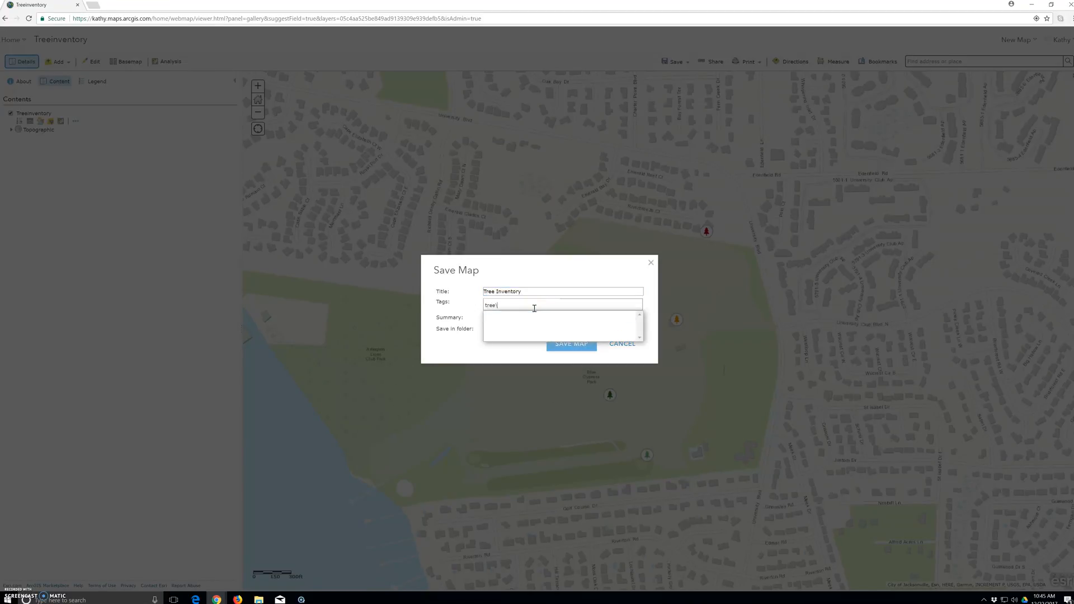
pyautogui.write('s')
pyautogui.press('Return')
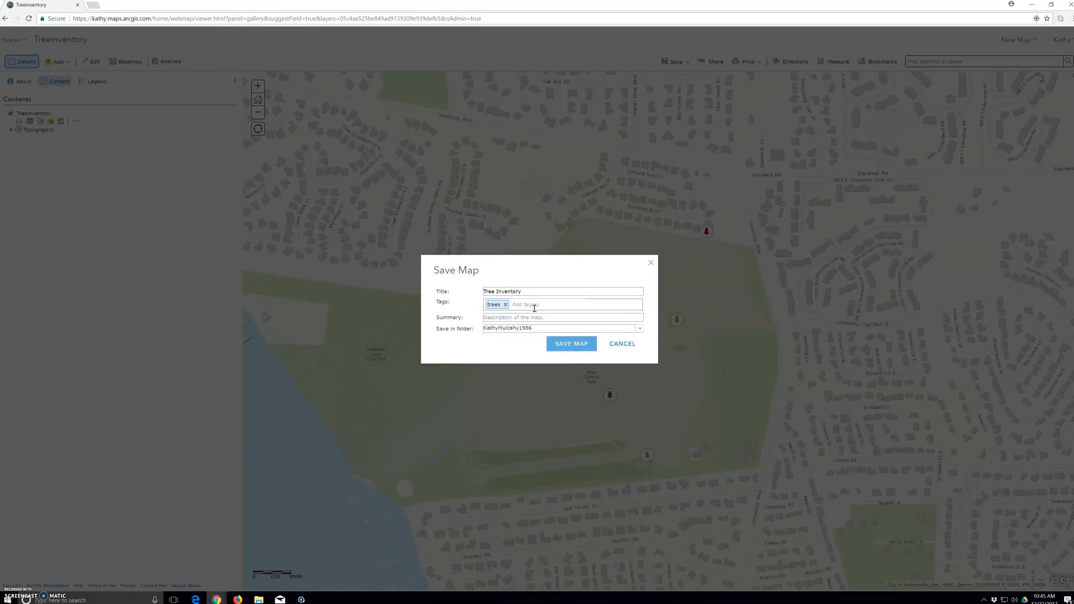
pyautogui.write('inventory')
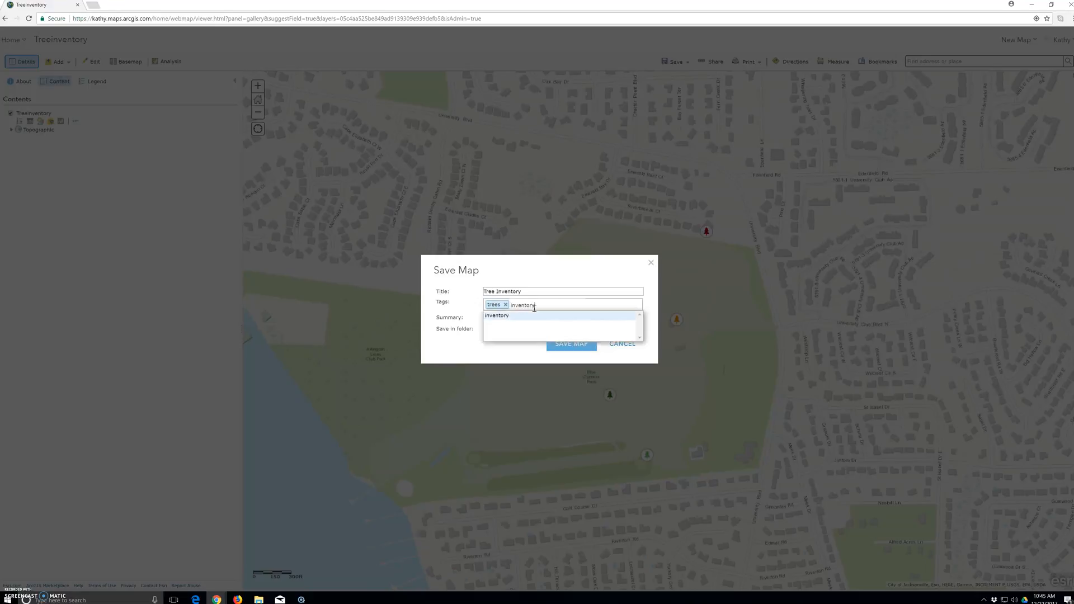
pyautogui.press('Return')
pyautogui.write('collector')
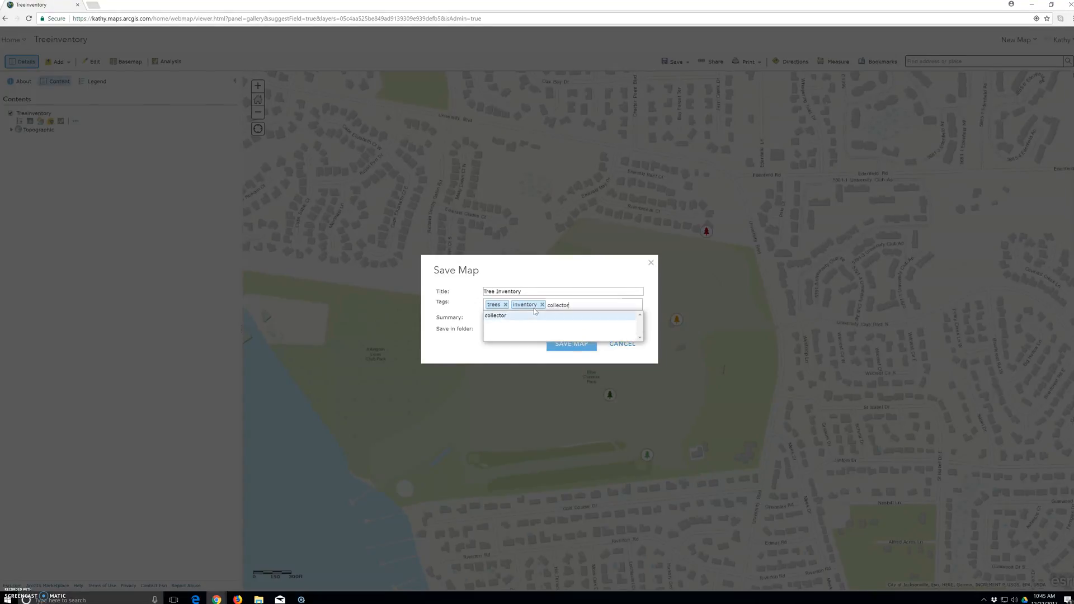
pyautogui.press('Return')
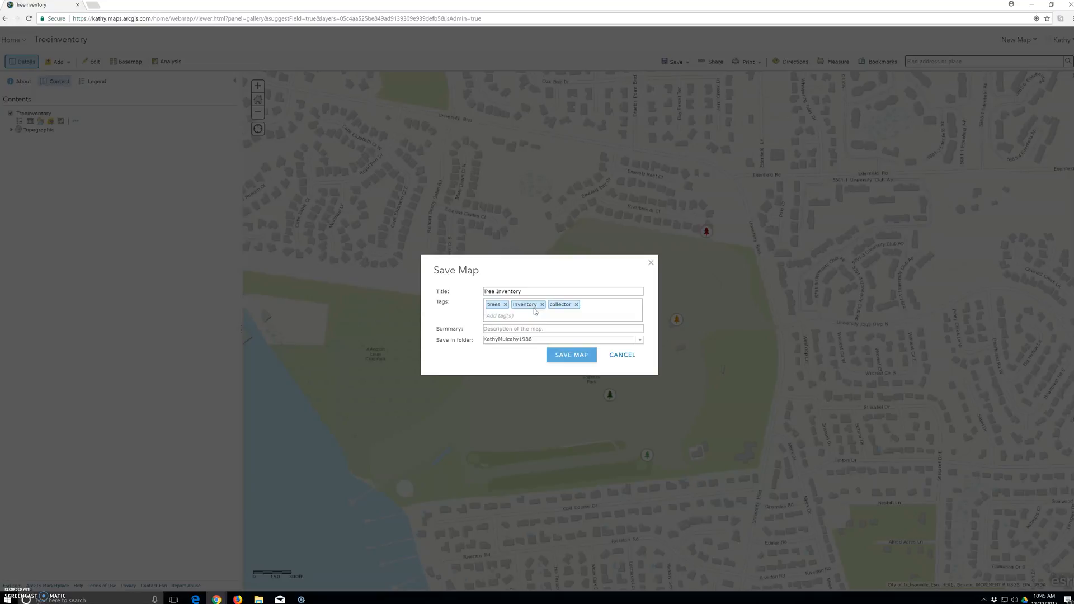
# Enter the summary "Tree Inventory map" and save the map in the default folder
pyautogui.click(548, 330)
pyautogui.write('Tree Inventory map')
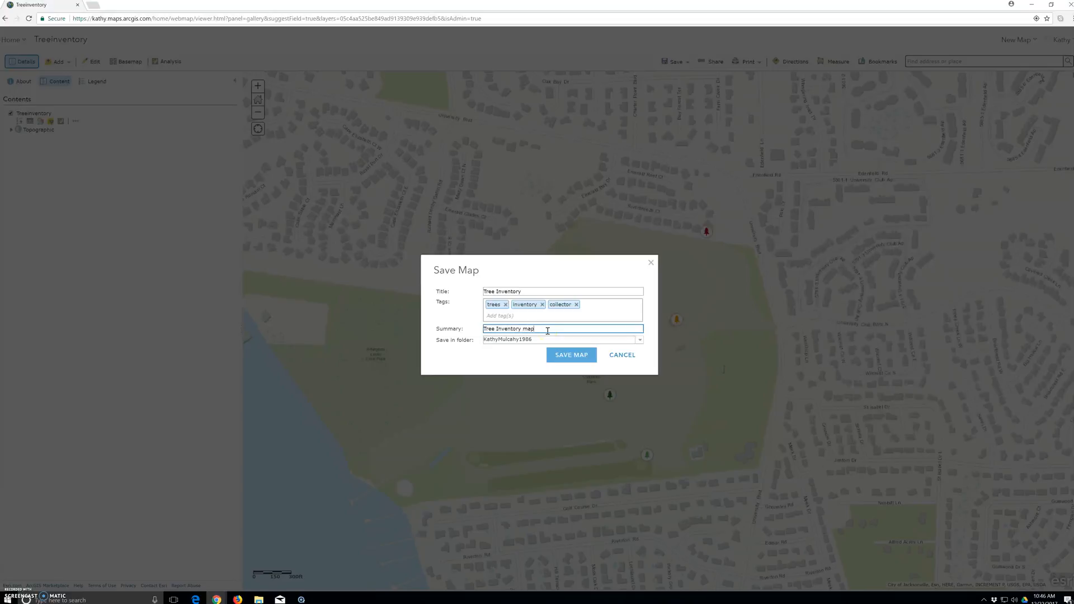
pyautogui.click(579, 357)
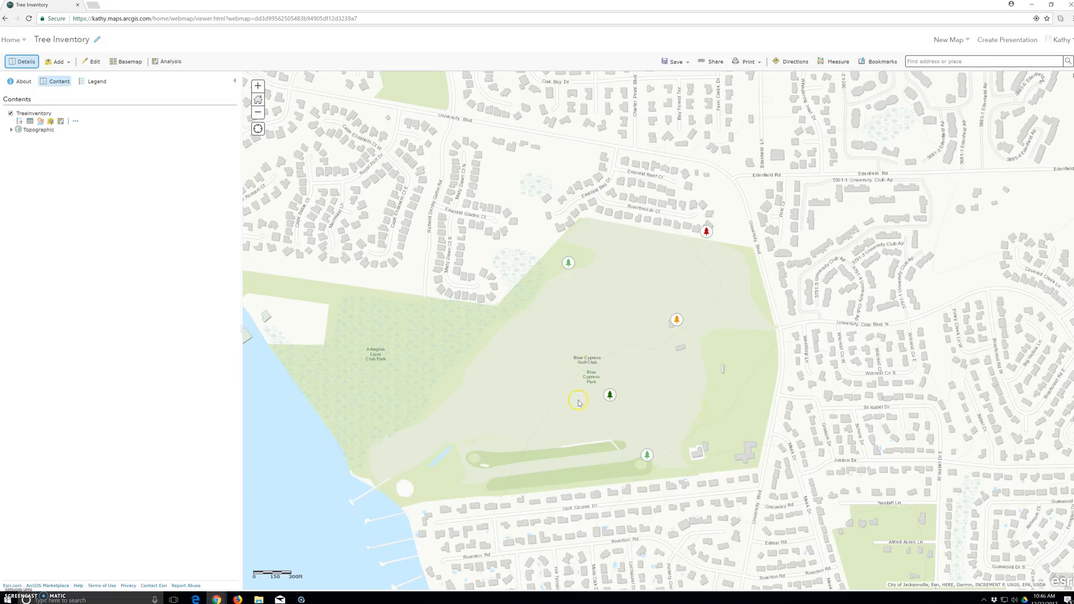
# Examine the saved attributes of the Ingrowth, Unknown, Dead and both Planted trees in their pop-ups
pyautogui.click(609, 396)
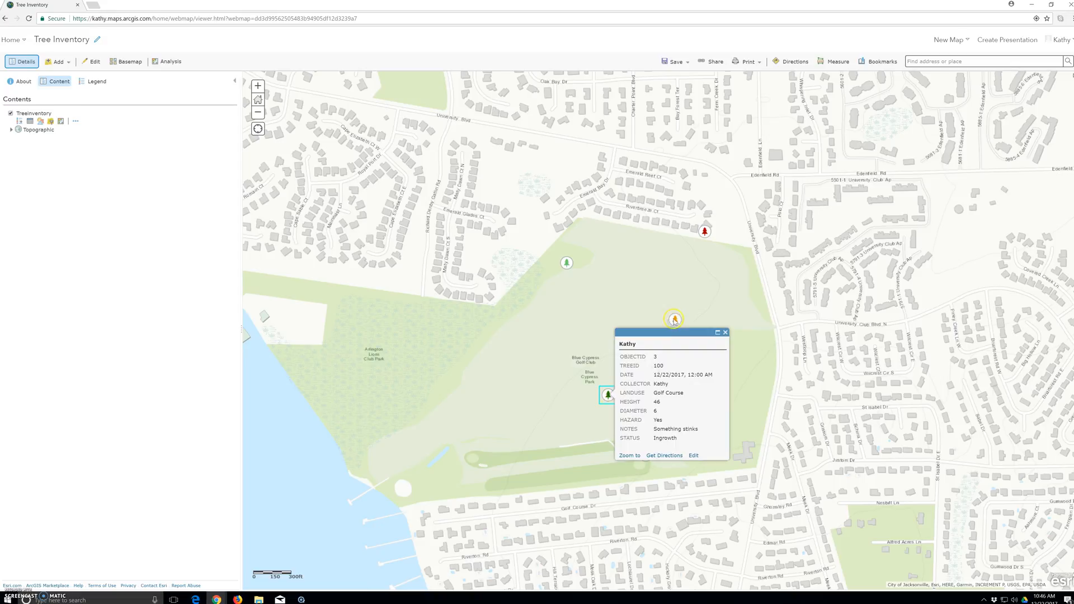
pyautogui.click(674, 321)
pyautogui.click(705, 232)
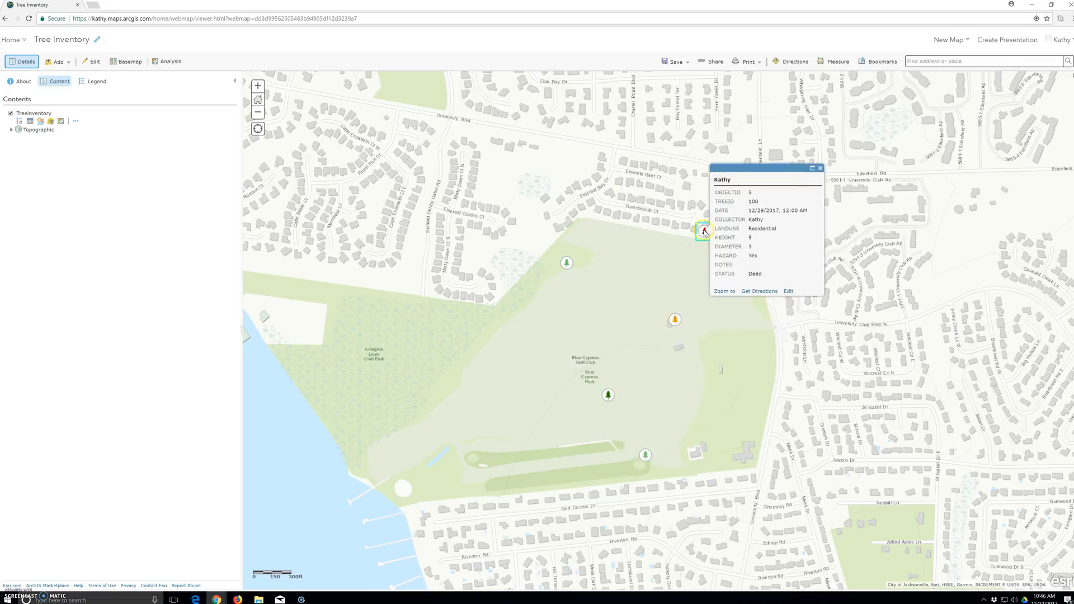
pyautogui.click(566, 262)
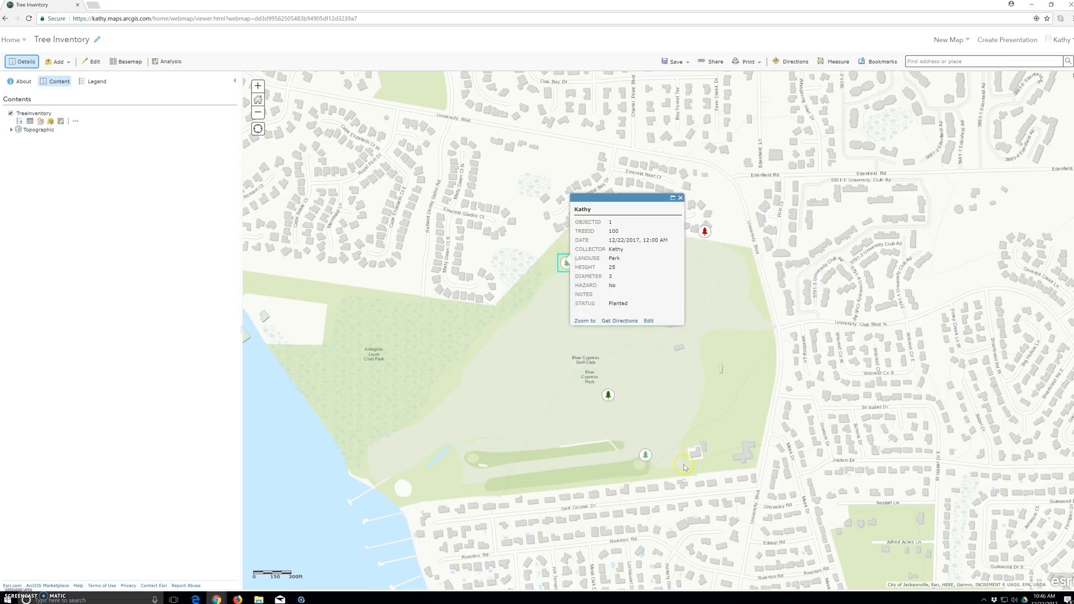
pyautogui.click(644, 456)
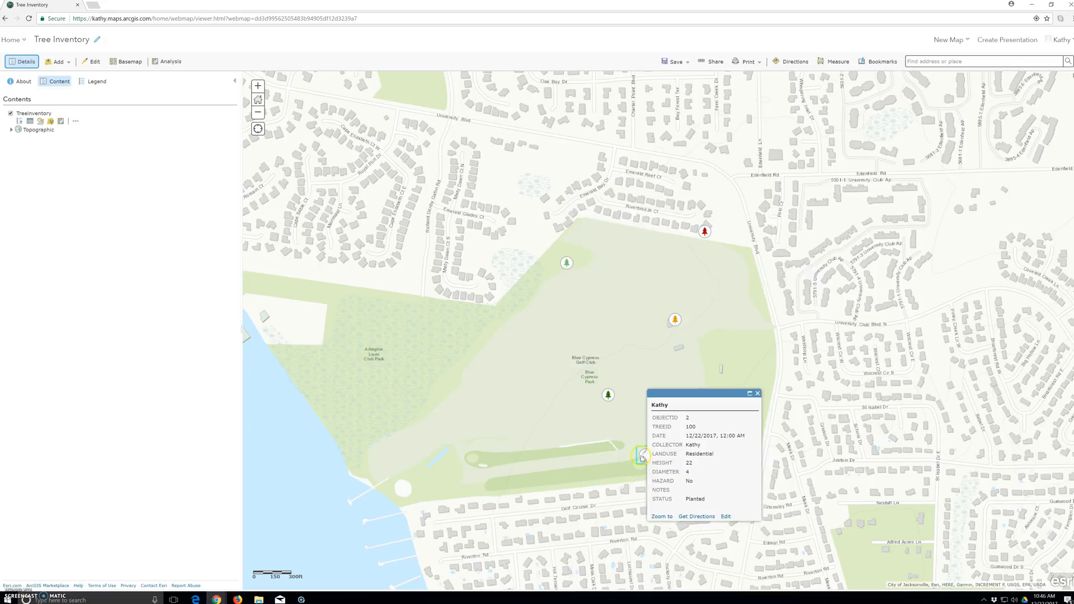